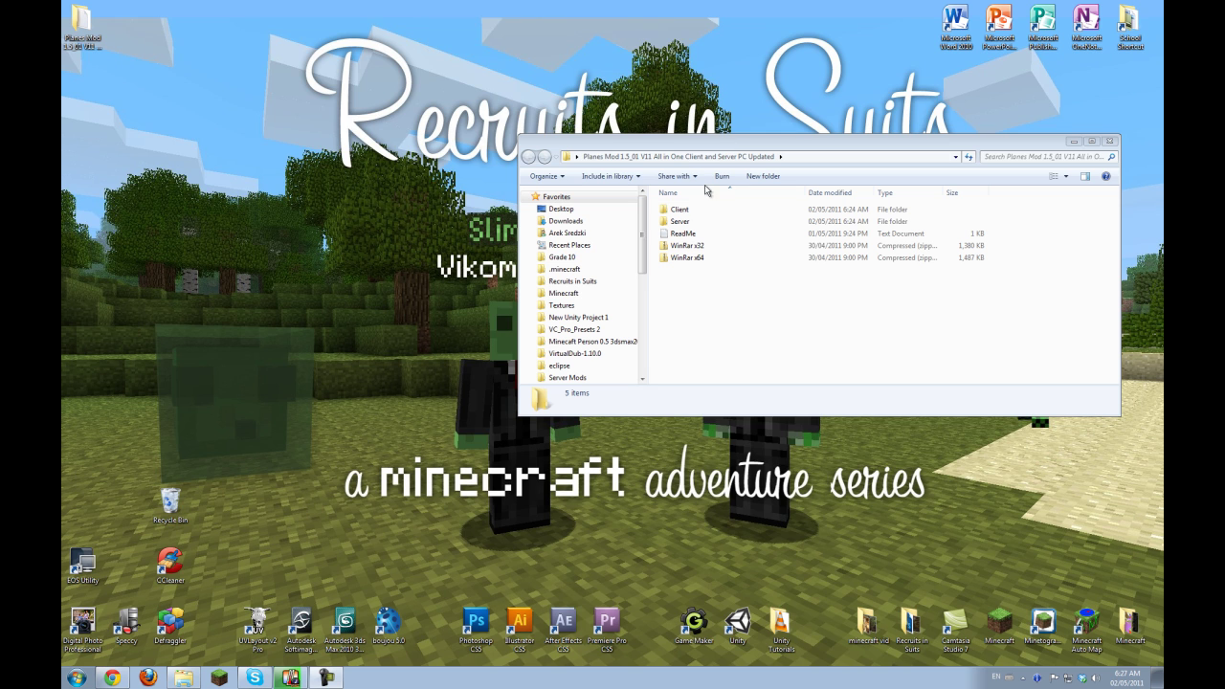
# Switch to Chrome and review the Flan's Mods forum thread, including its videos, V11 changes, troubleshooting and crafting sections.
pyautogui.click(112, 678)
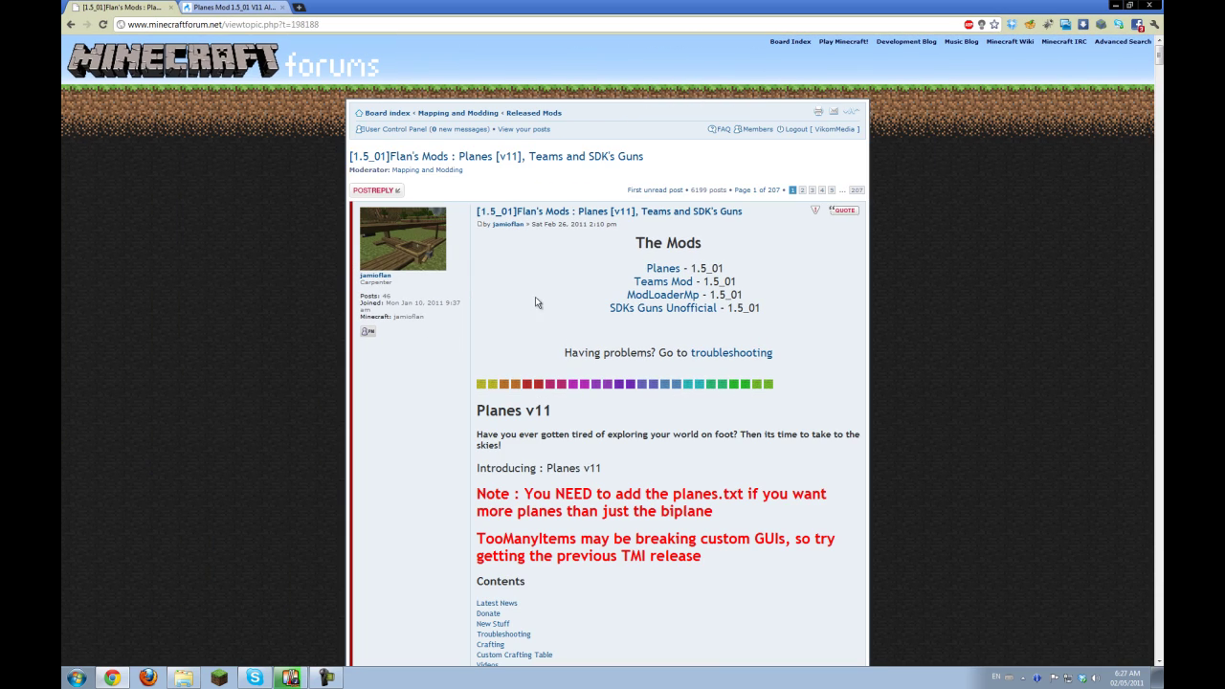
pyautogui.scroll(-10, 397, 522)
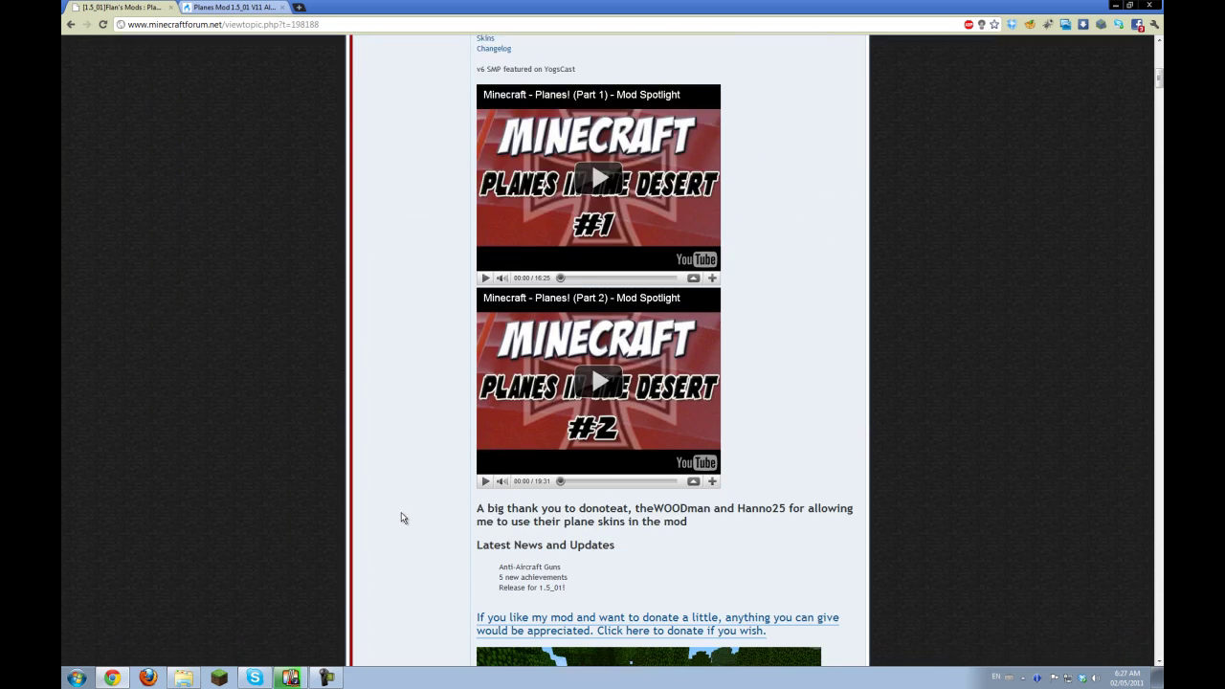
pyautogui.scroll(-4, 401, 518)
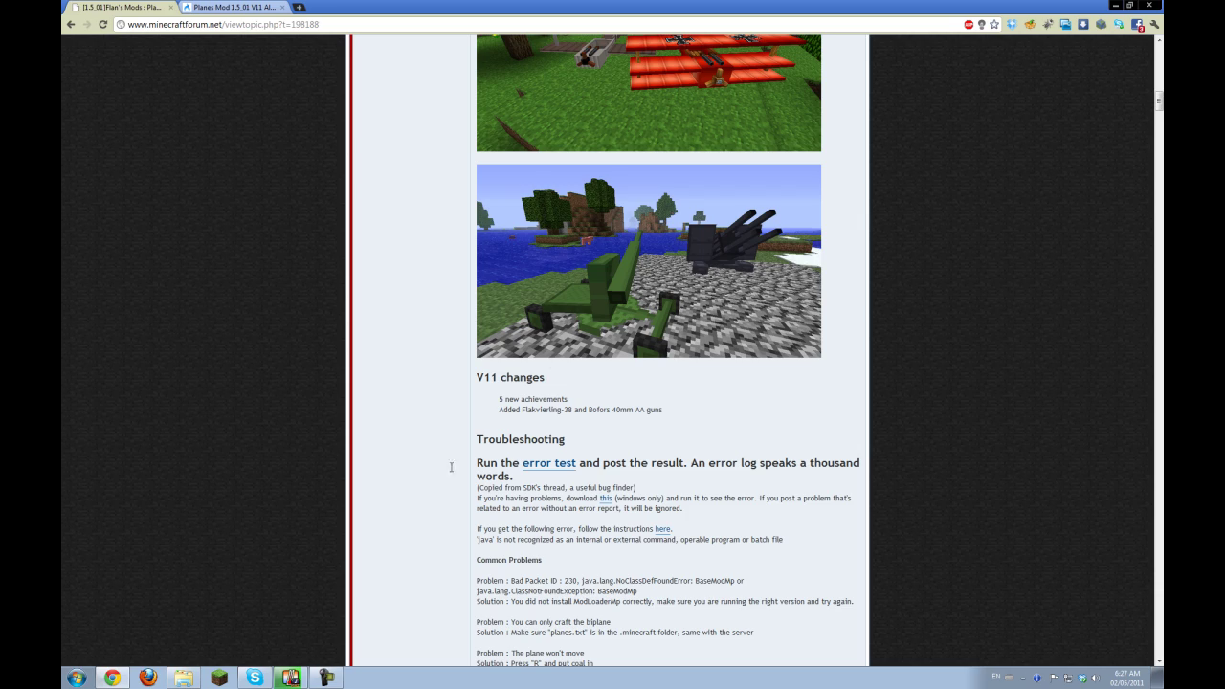
pyautogui.rightClick(704, 303)
pyautogui.click(406, 273)
pyautogui.scroll(-4, 430, 301)
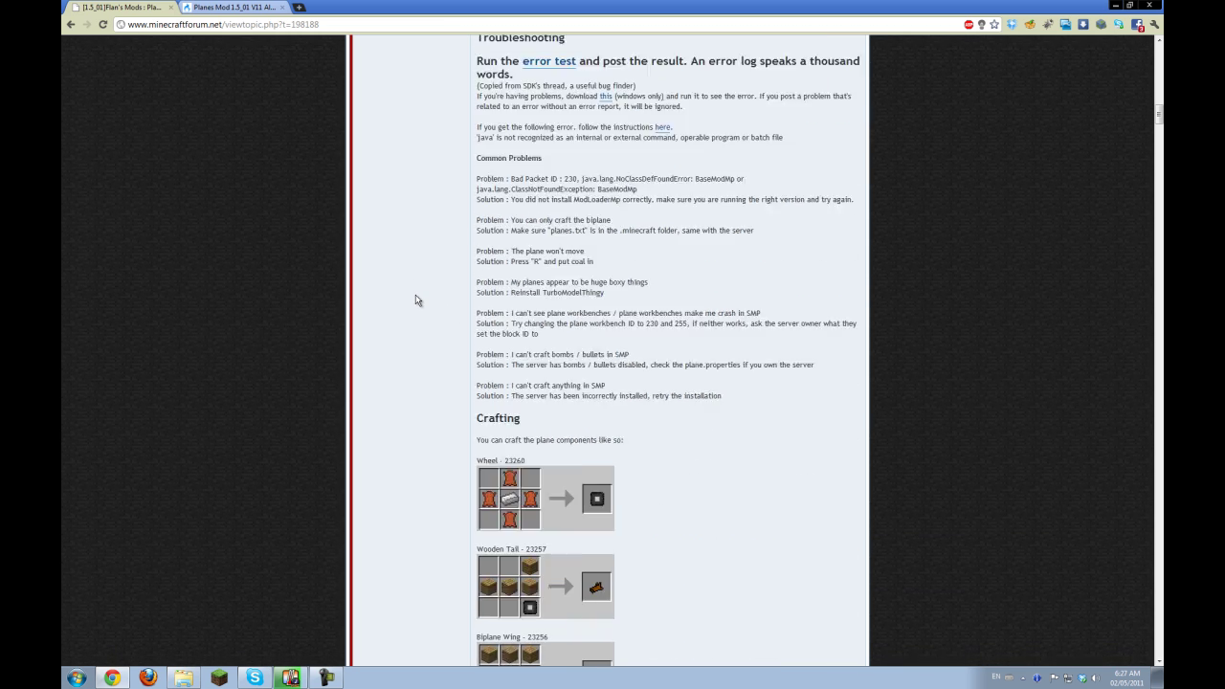
pyautogui.scroll(-5, 415, 300)
pyautogui.scroll(20, 416, 301)
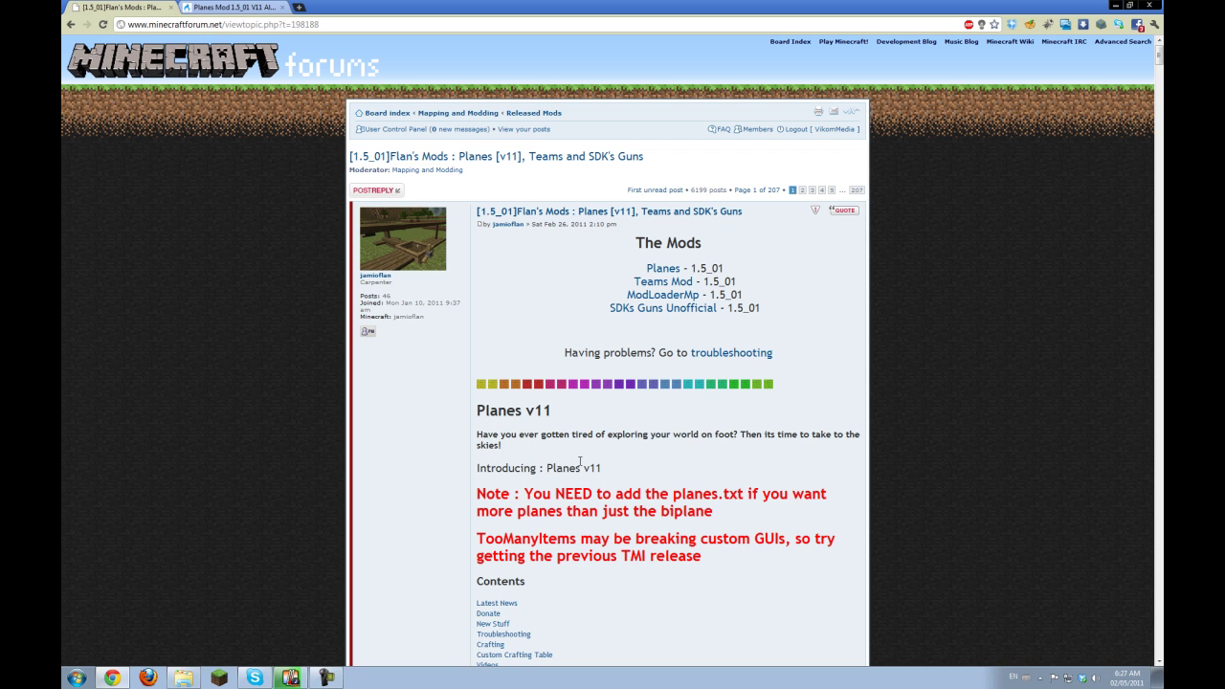
# Start the MediaFire download of the Planes Mod 1.5_01 V11 All in One Client and Server PC Updated zip.
pyautogui.click(230, 7)
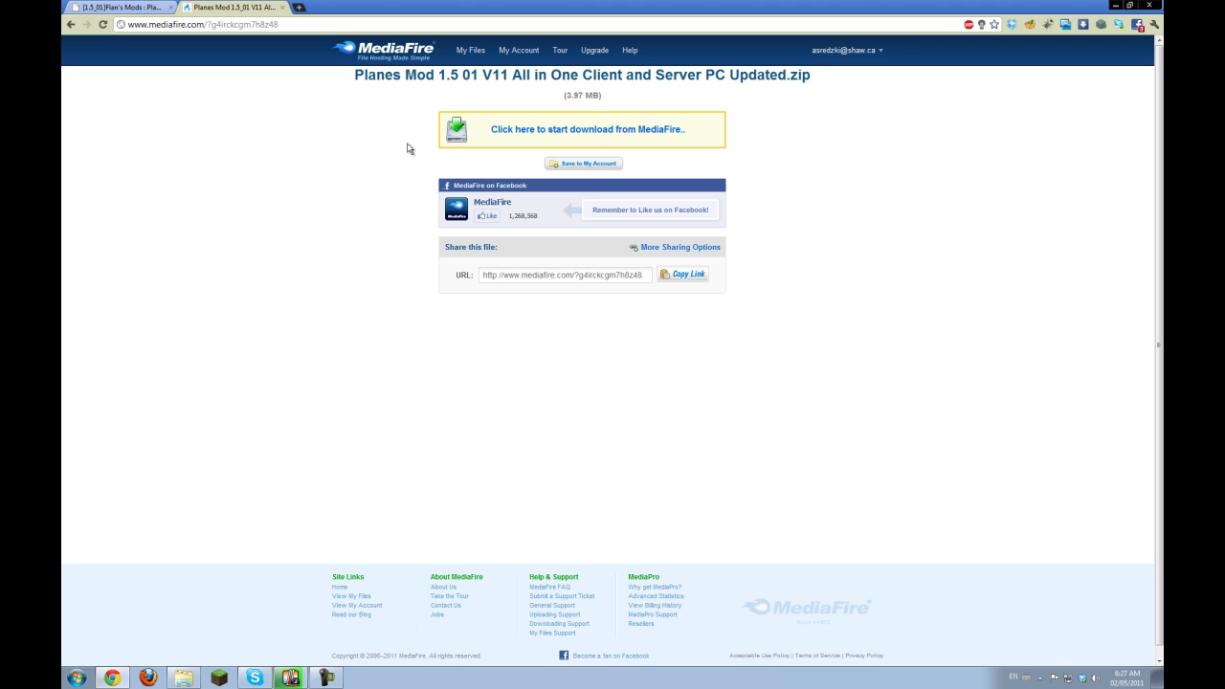
pyautogui.click(148, 7)
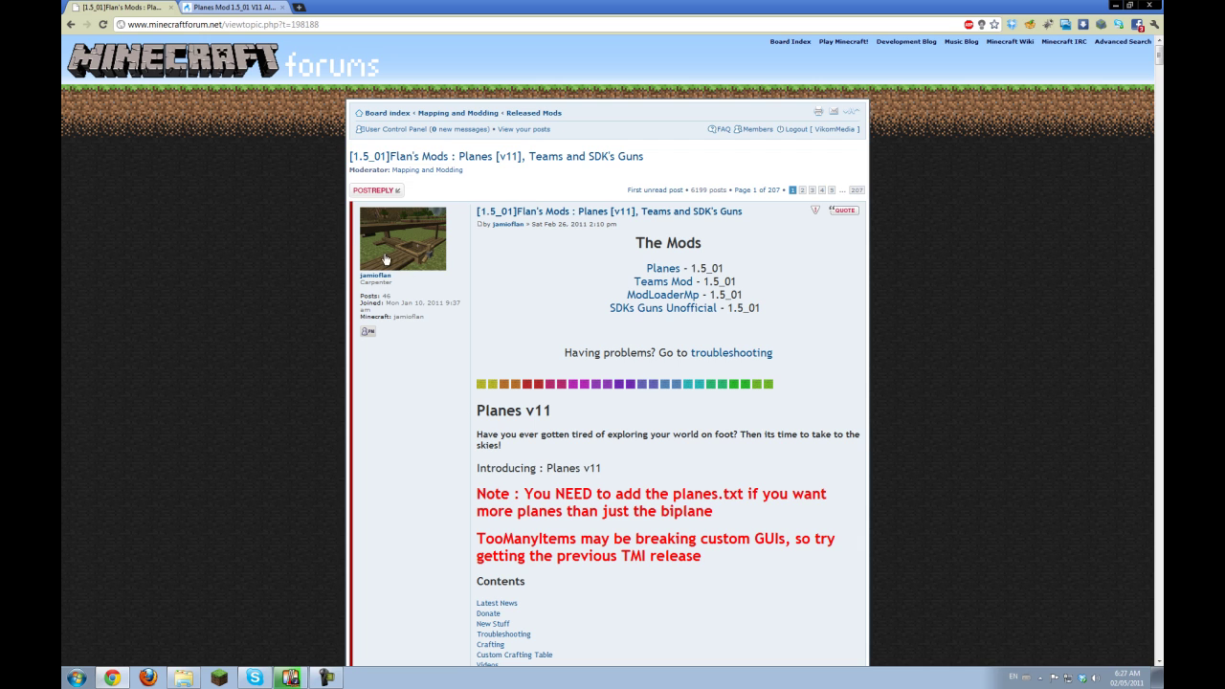
pyautogui.click(229, 7)
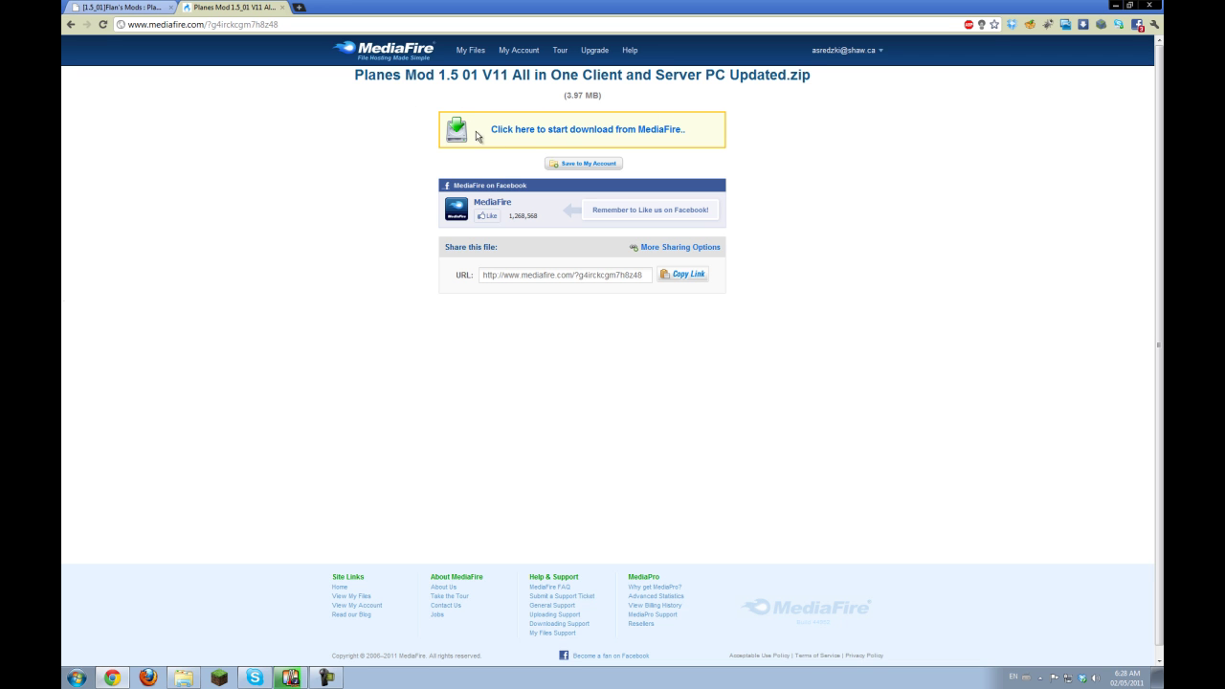
pyautogui.click(519, 130)
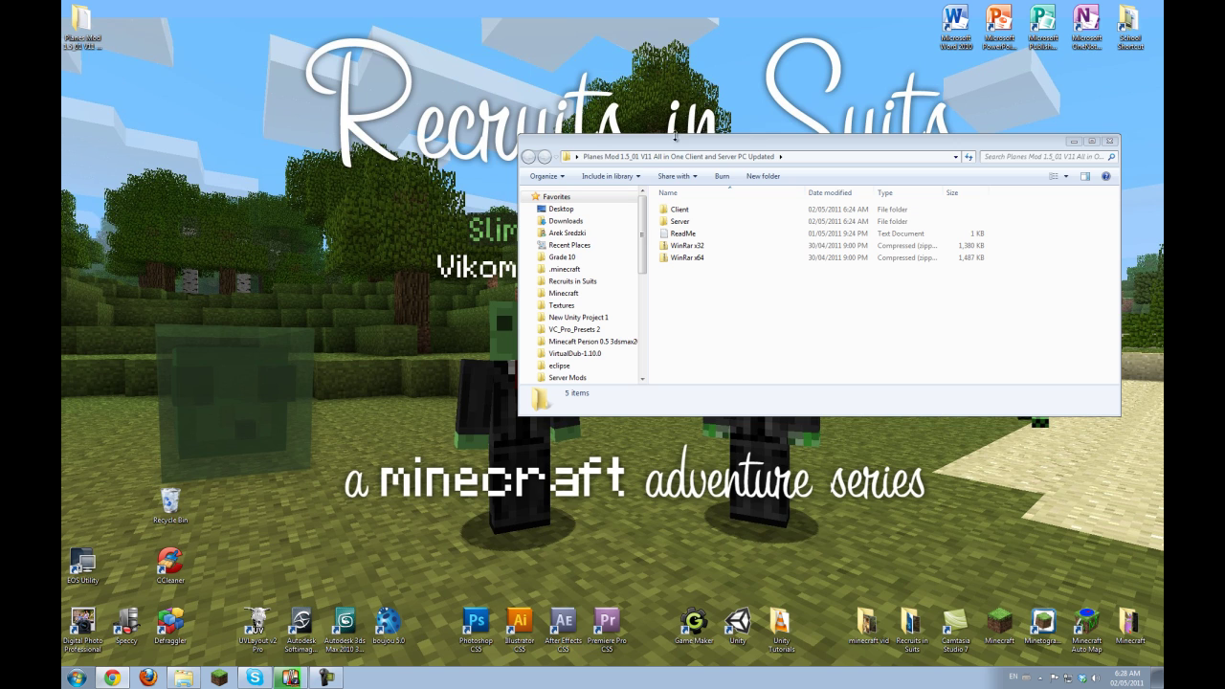
# Place the extracted Planes Mod folder beside its zip on the desktop and open it in a repositioned window.
pyautogui.click(1109, 140)
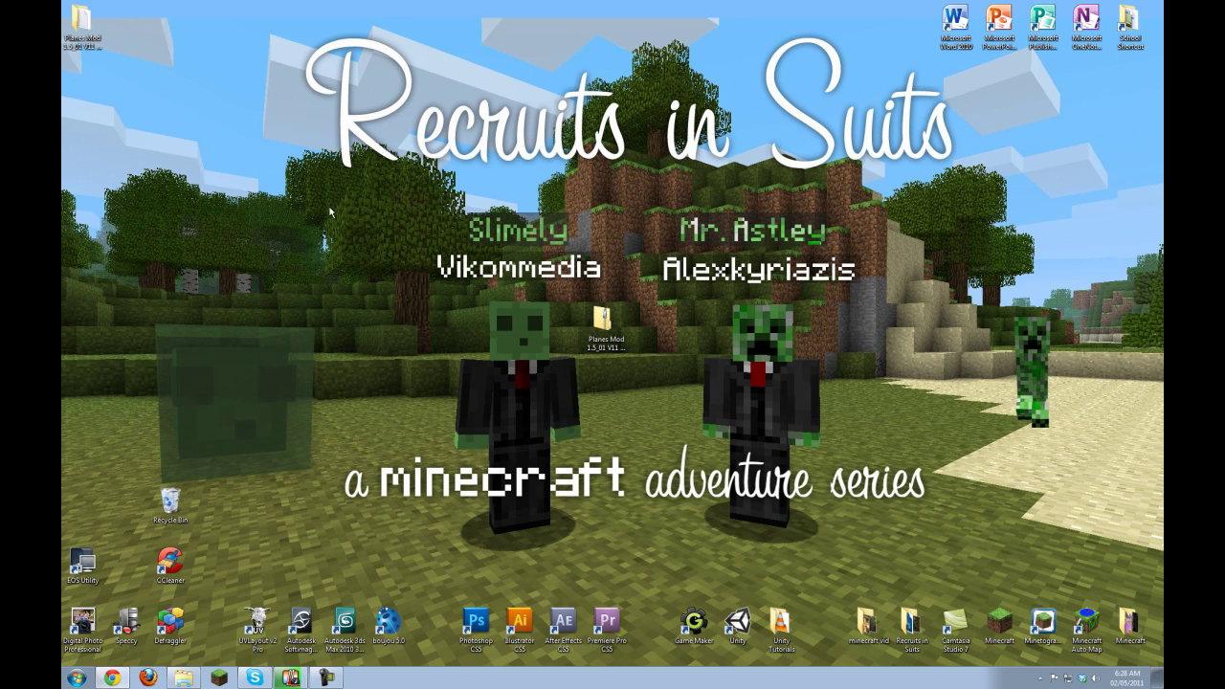
pyautogui.click(601, 322)
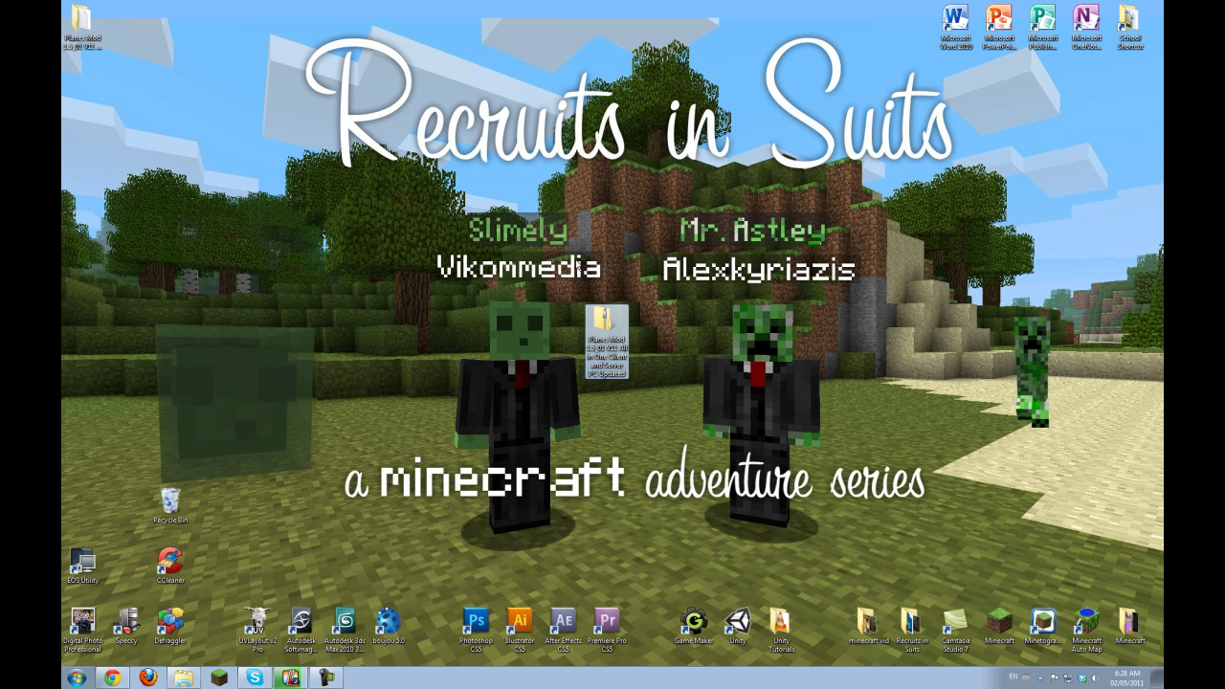
pyautogui.moveTo(108, 39); pyautogui.dragTo(685, 327)
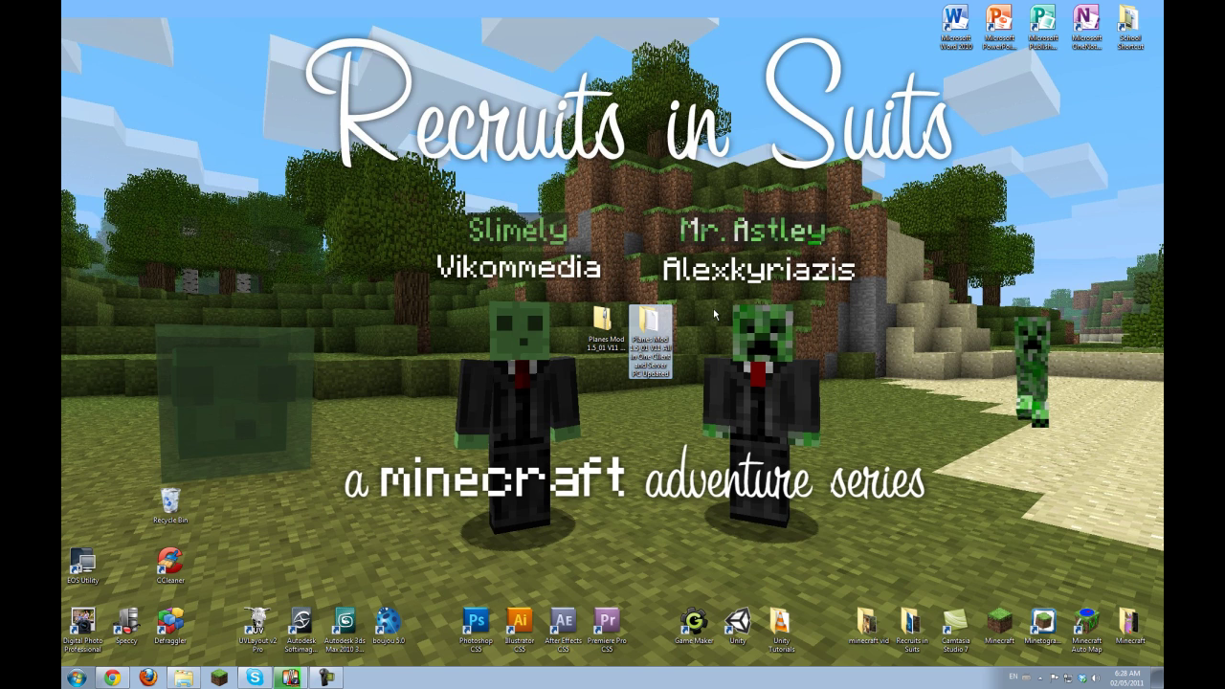
pyautogui.doubleClick(655, 320)
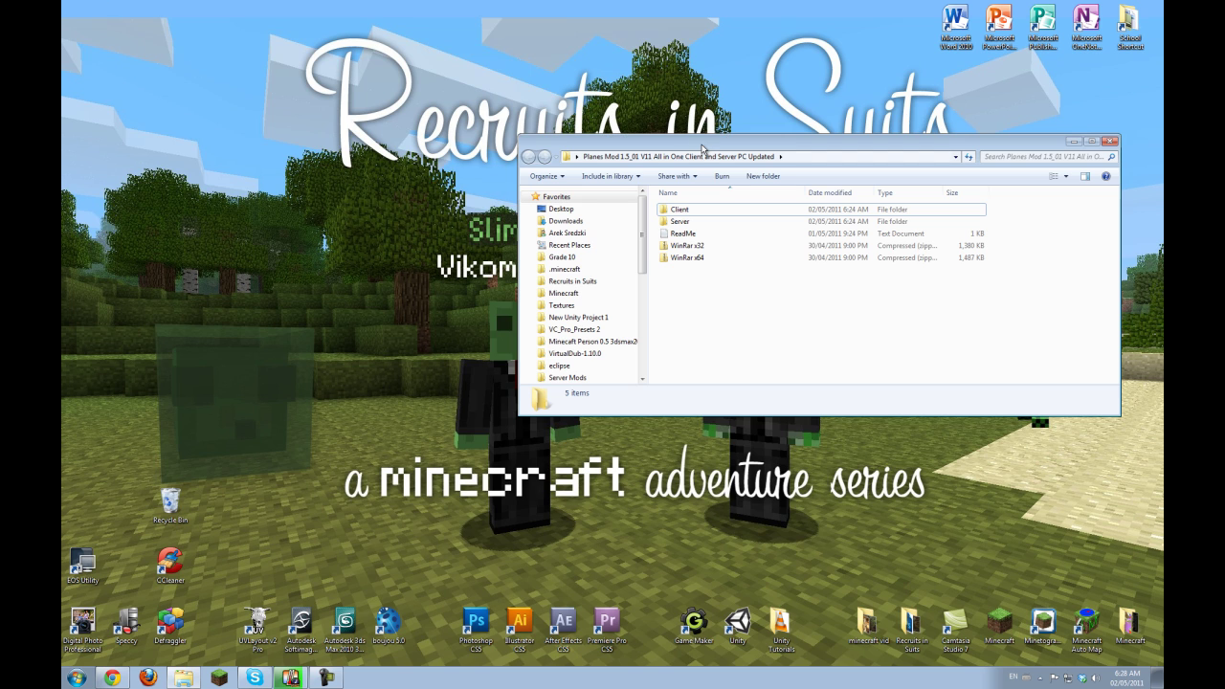
pyautogui.moveTo(702, 148); pyautogui.dragTo(435, 132)
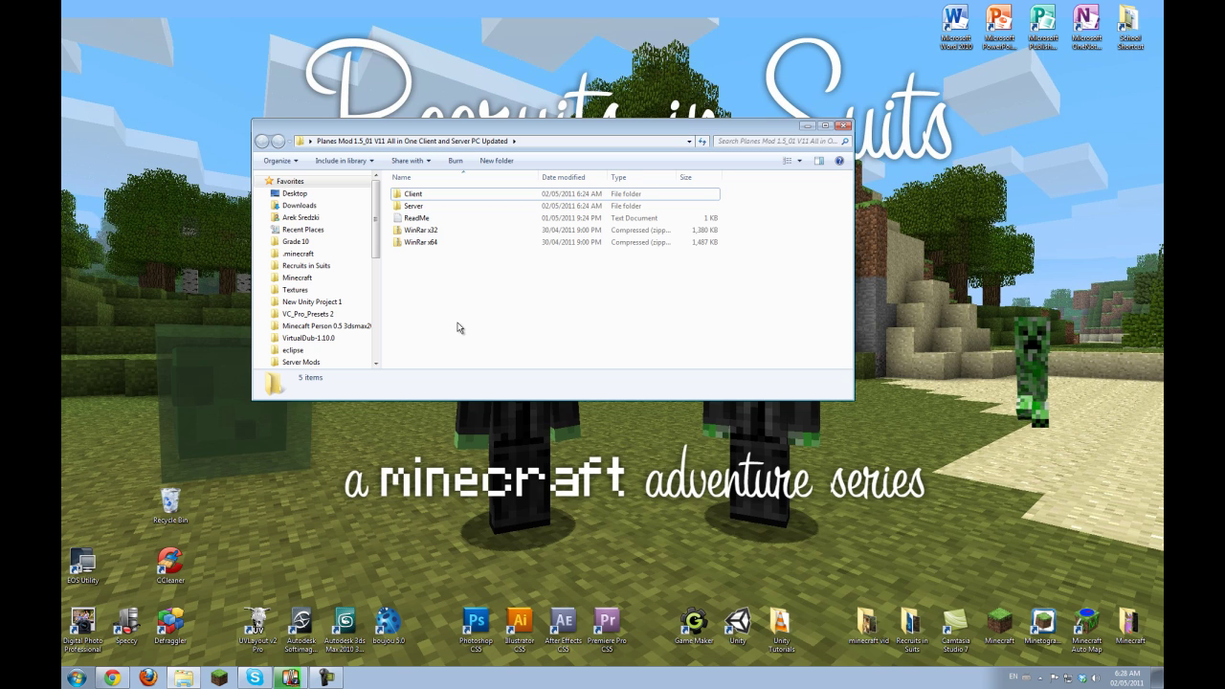
# Point out the WinRar x32 and WinRar x64 archives in the Planes Mod folder.
pyautogui.moveTo(460, 260); pyautogui.dragTo(467, 236)
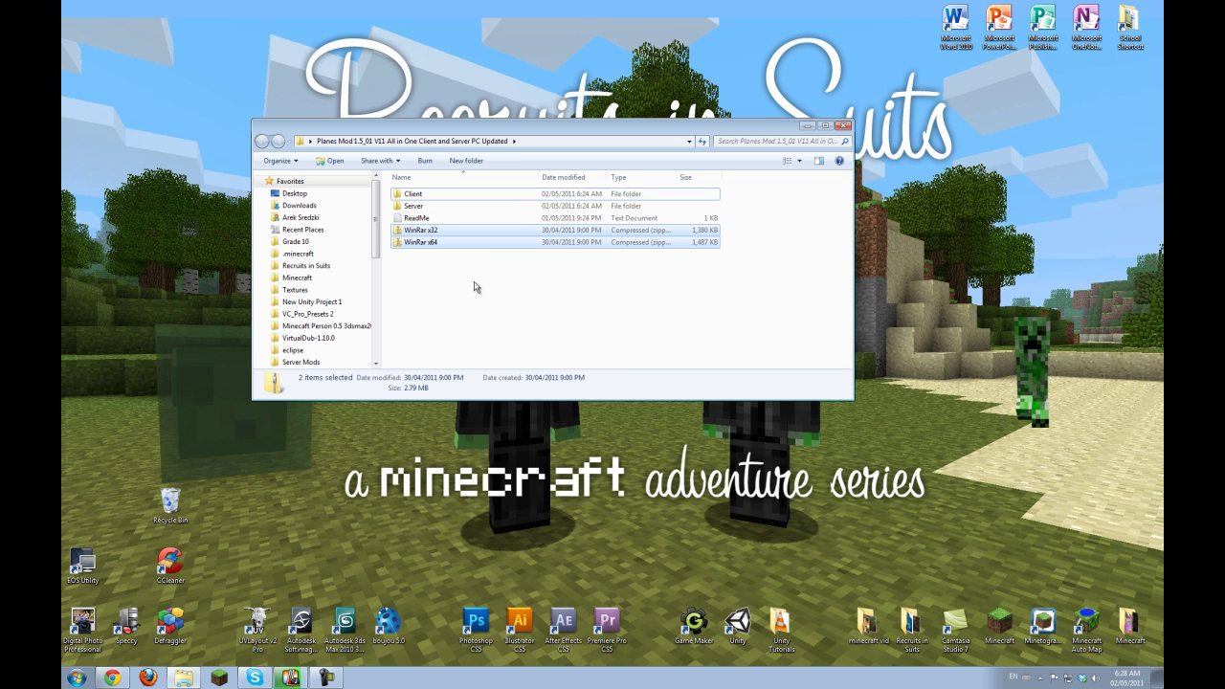
pyautogui.click(476, 287)
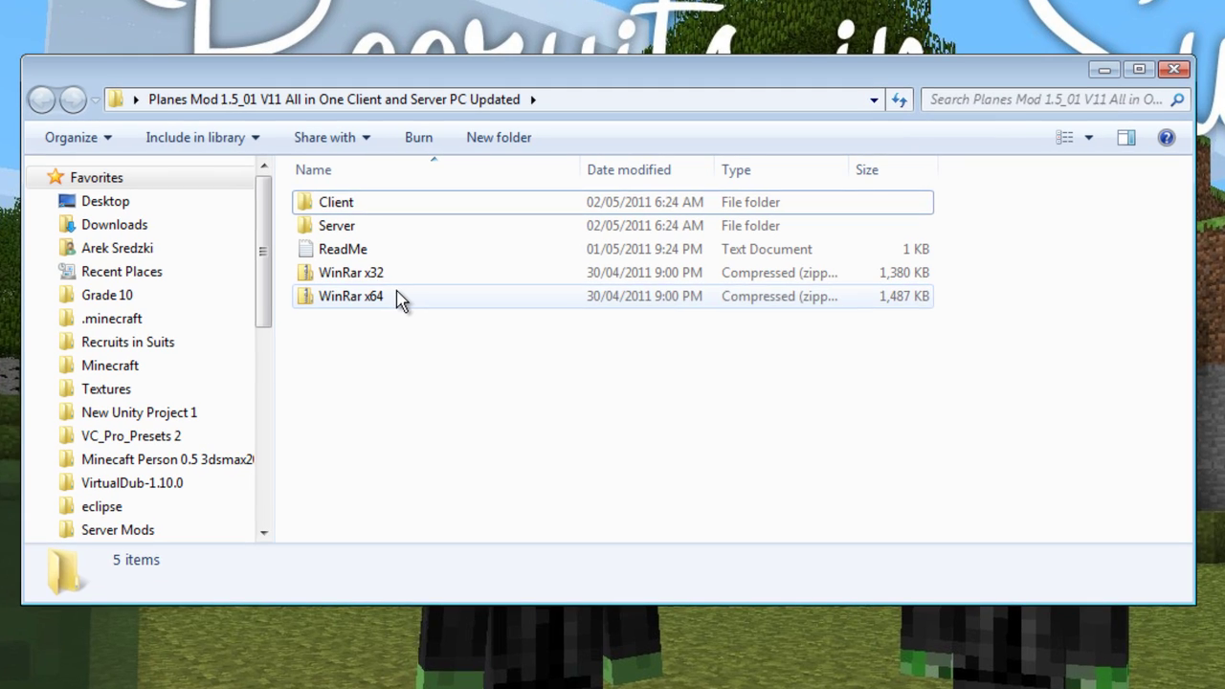
pyautogui.click(399, 298)
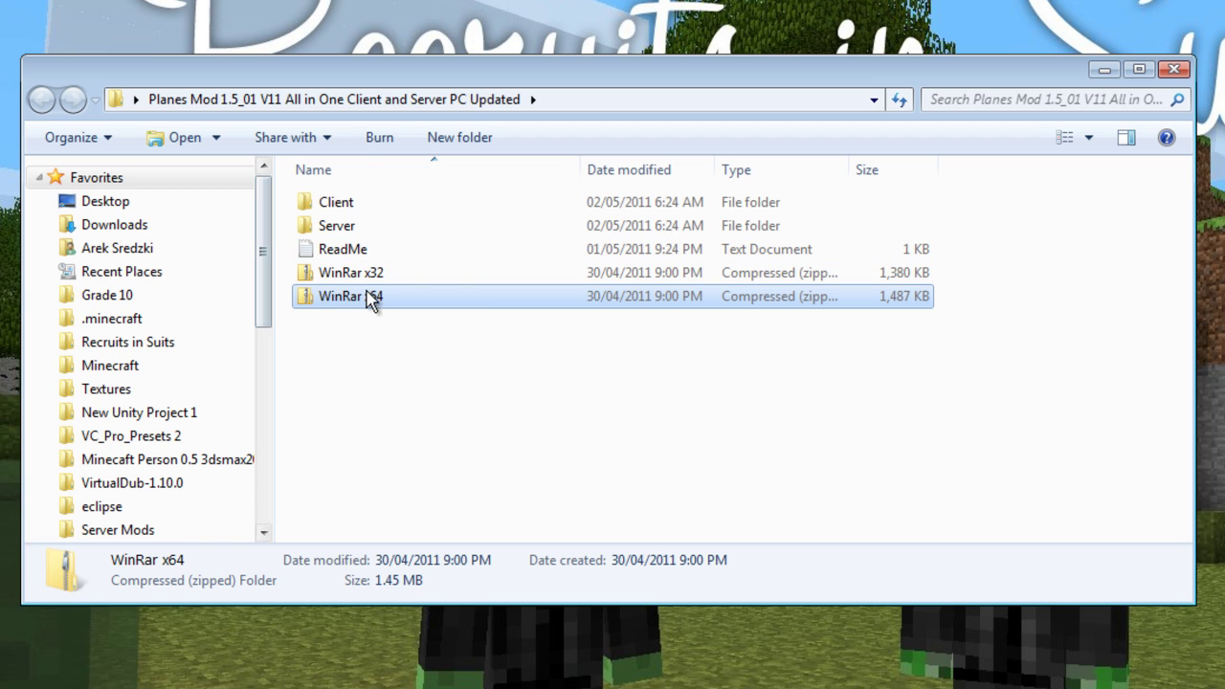
pyautogui.click(388, 333)
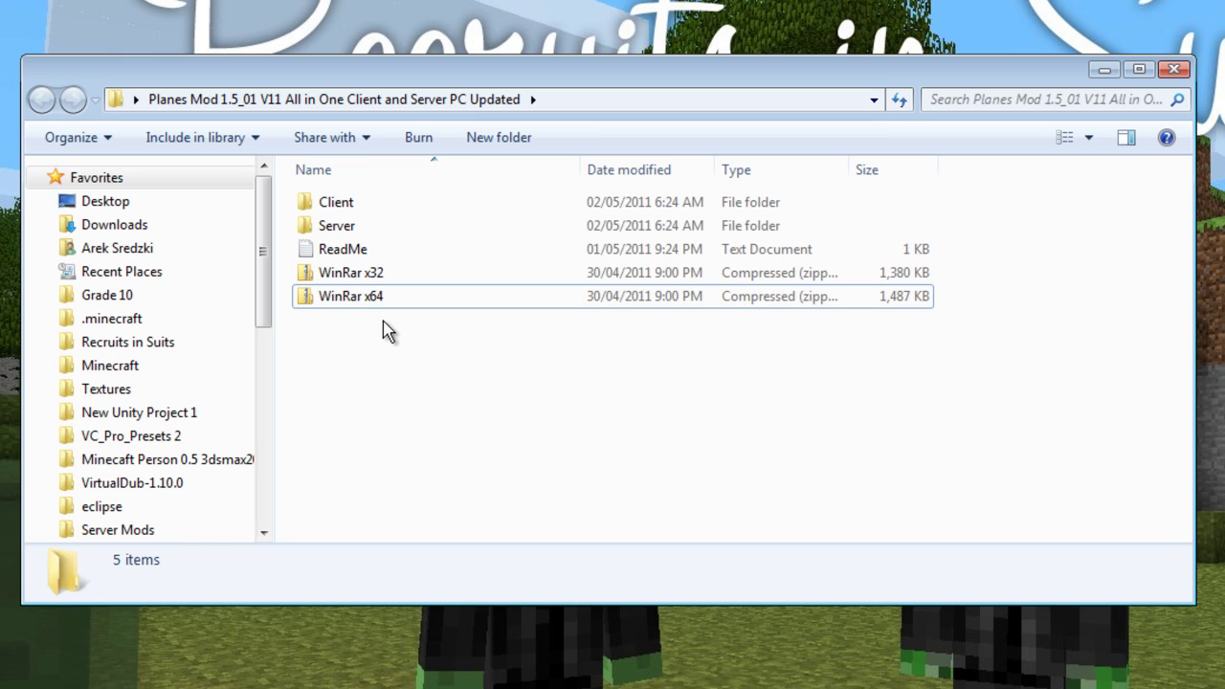
pyautogui.click(331, 282)
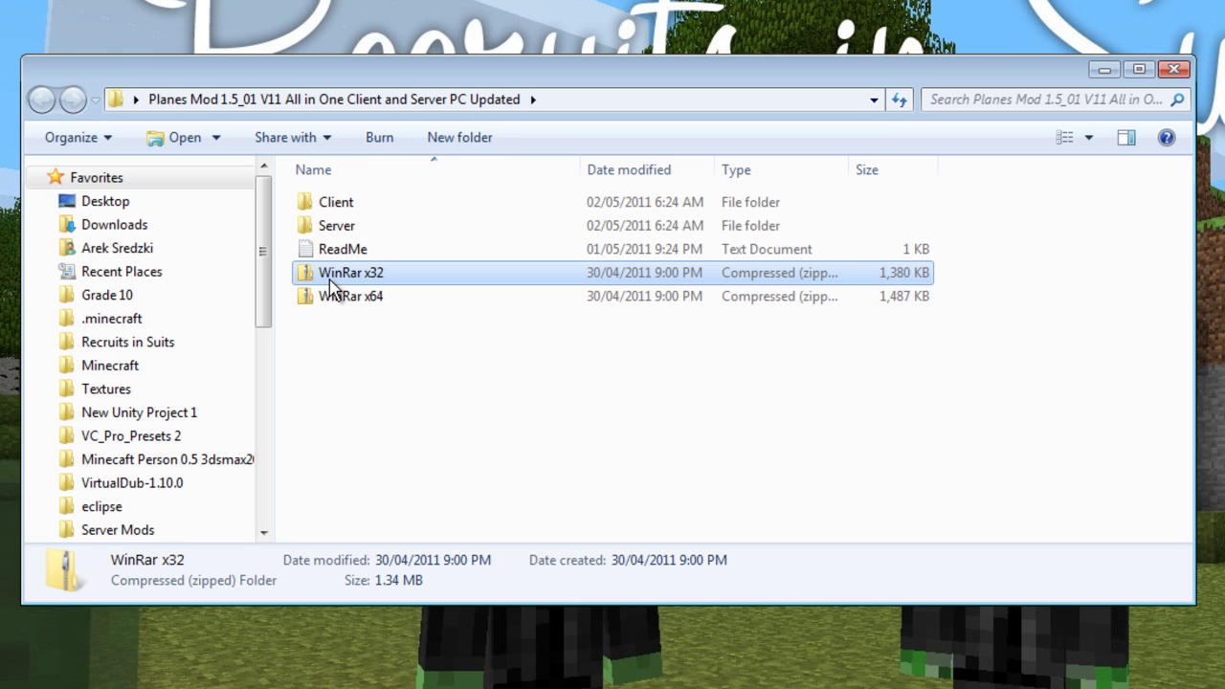
pyautogui.click(288, 422)
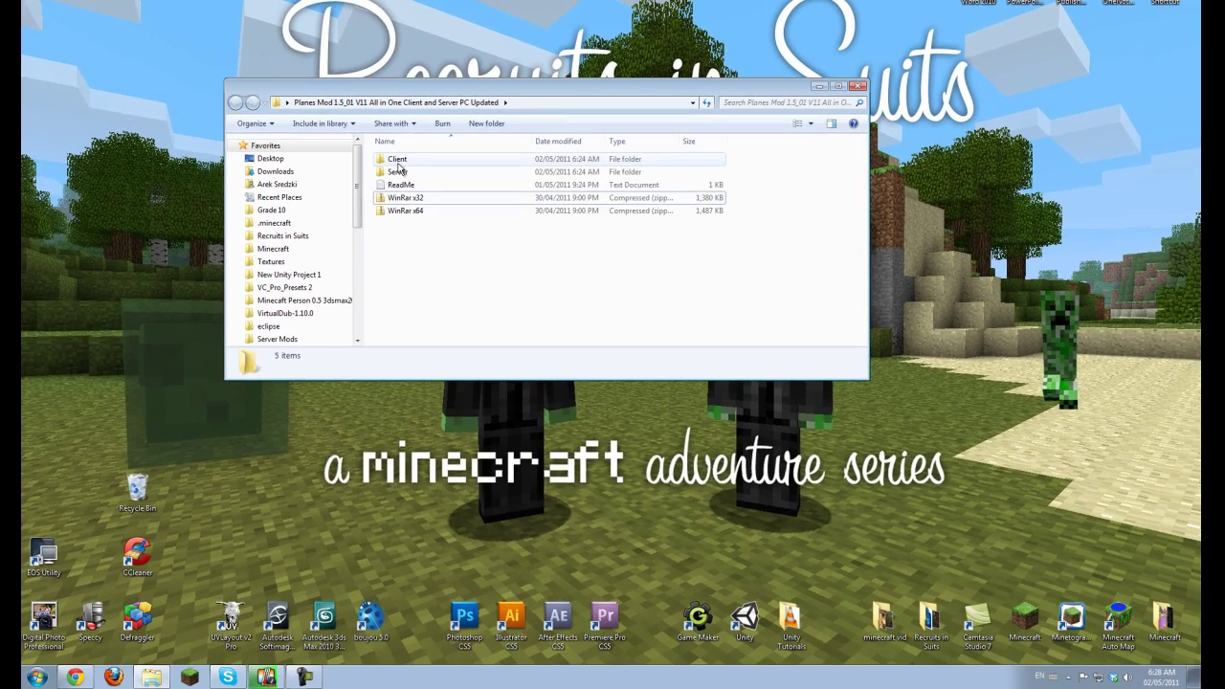
# Open the mod's Client folder, and open .minecraft from %appdata% in a second window so both folders are visible.
pyautogui.doubleClick(396, 160)
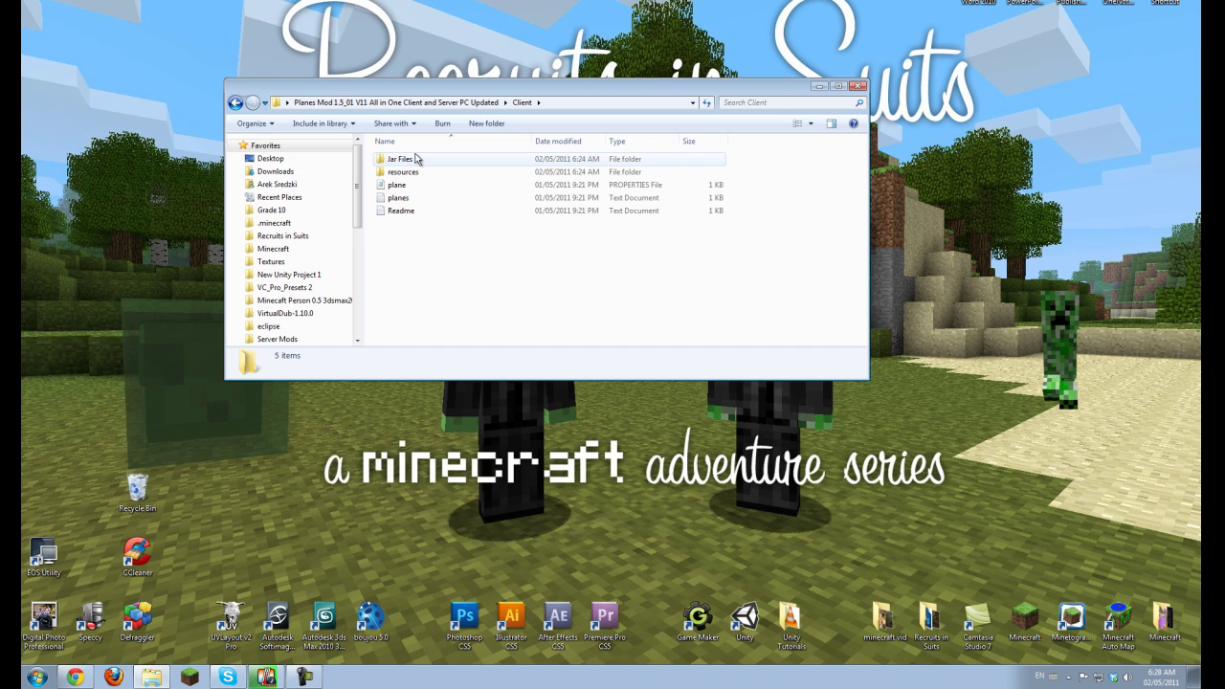
pyautogui.moveTo(443, 88); pyautogui.dragTo(612, 55)
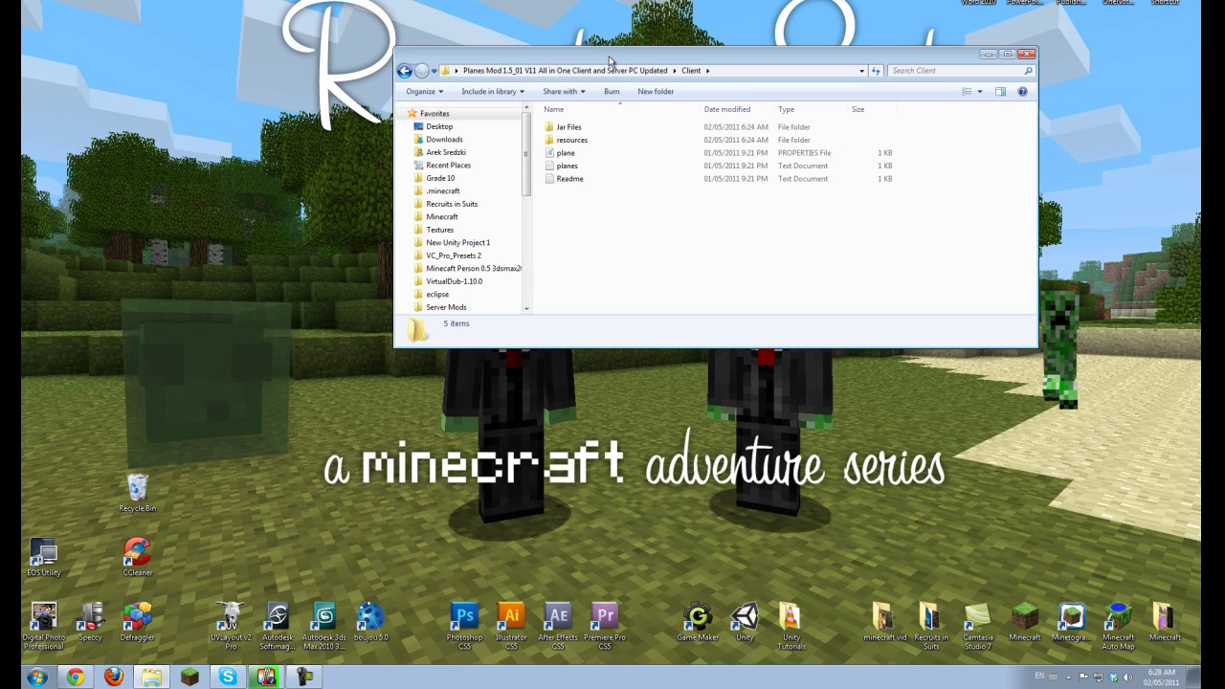
pyautogui.click(37, 677)
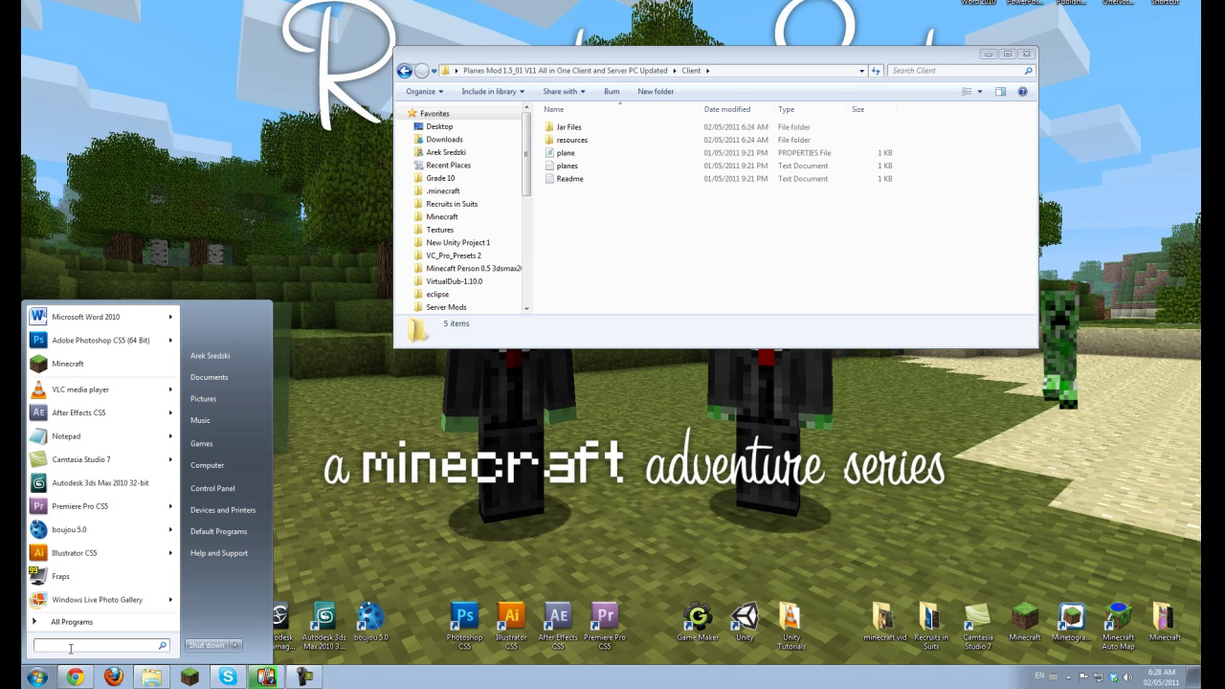
pyautogui.write('%app')
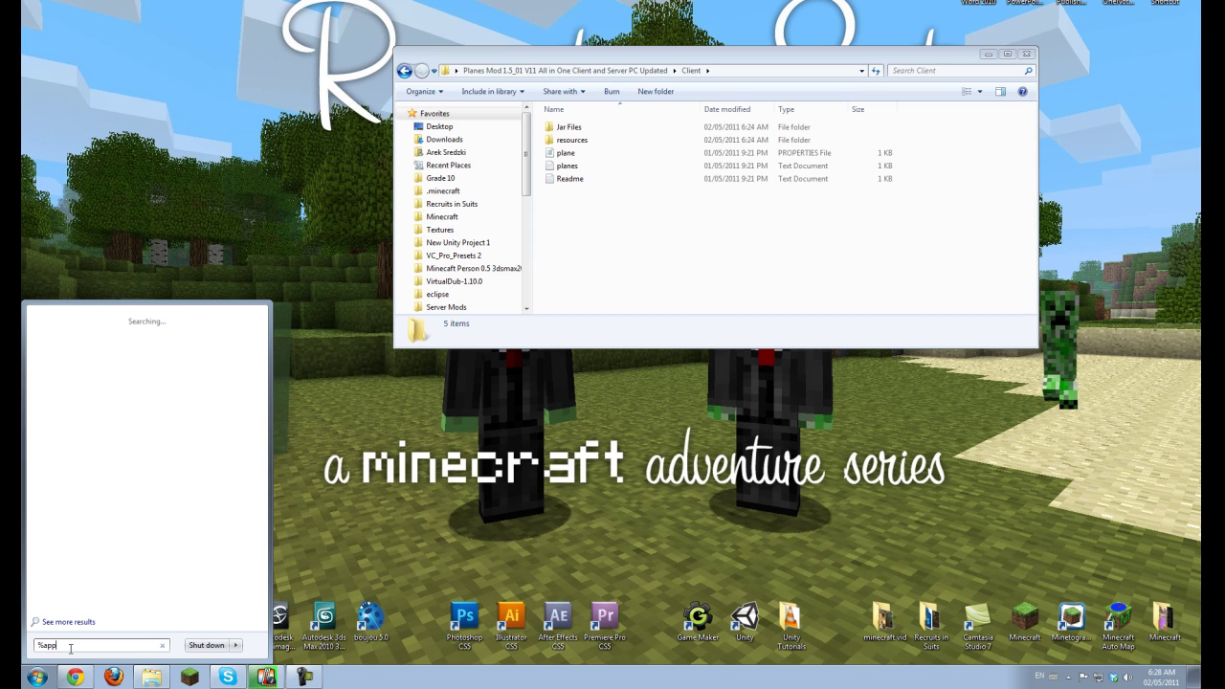
pyautogui.write('data%')
pyautogui.press('Return')
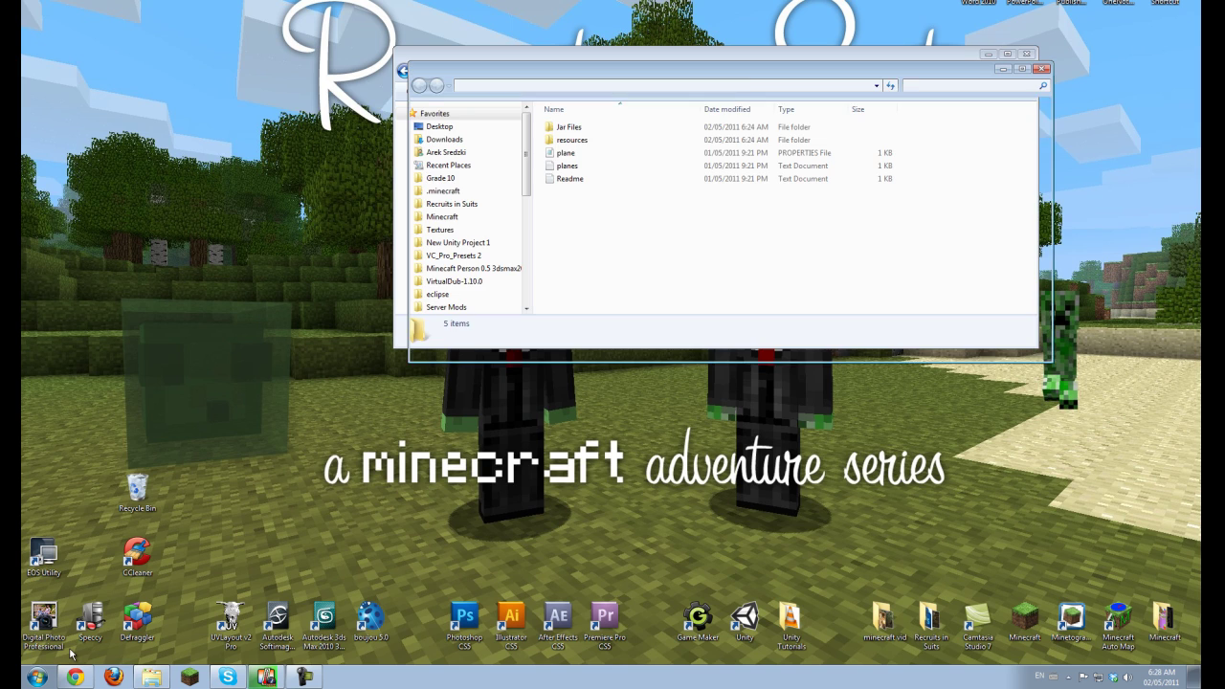
pyautogui.moveTo(657, 74); pyautogui.dragTo(527, 167)
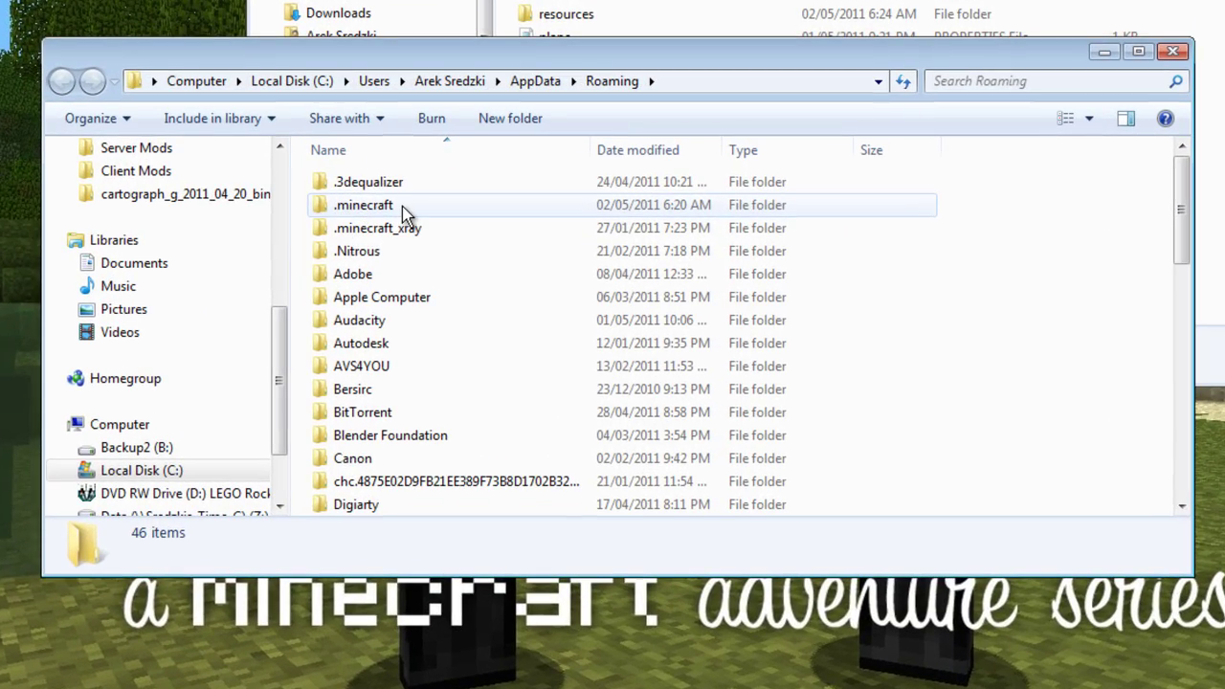
pyautogui.doubleClick(402, 213)
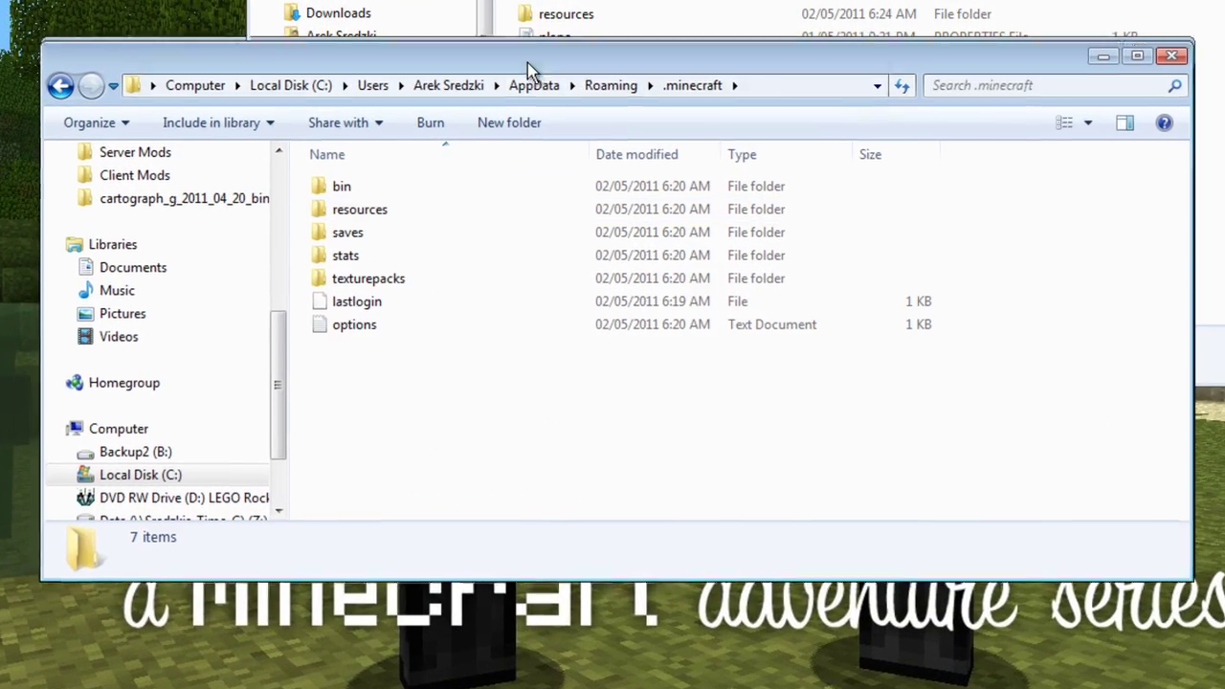
pyautogui.moveTo(527, 62); pyautogui.dragTo(287, 260)
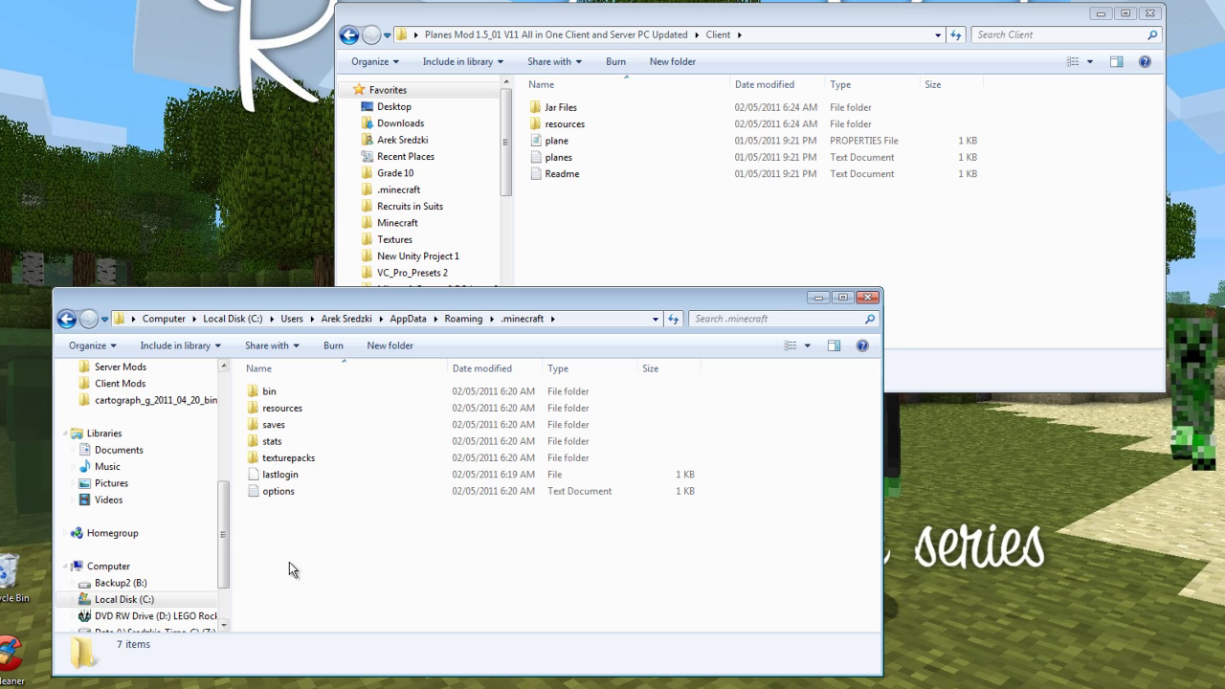
pyautogui.moveTo(184, 621); pyautogui.dragTo(201, 366)
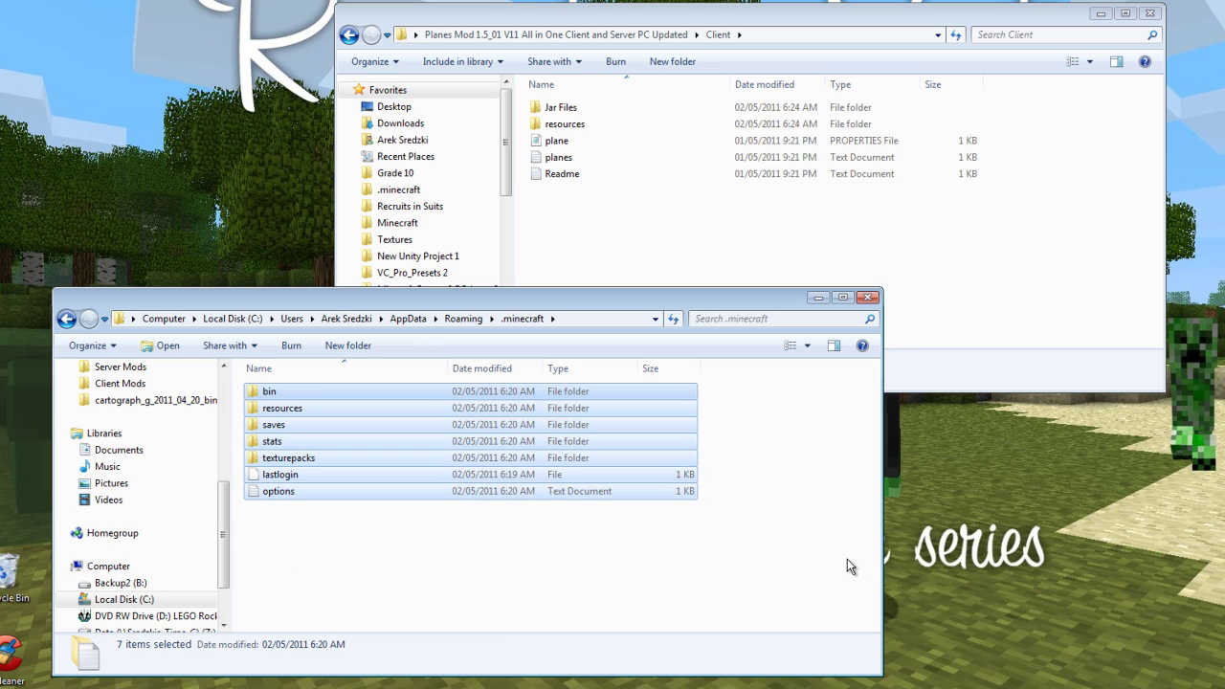
pyautogui.click(847, 583)
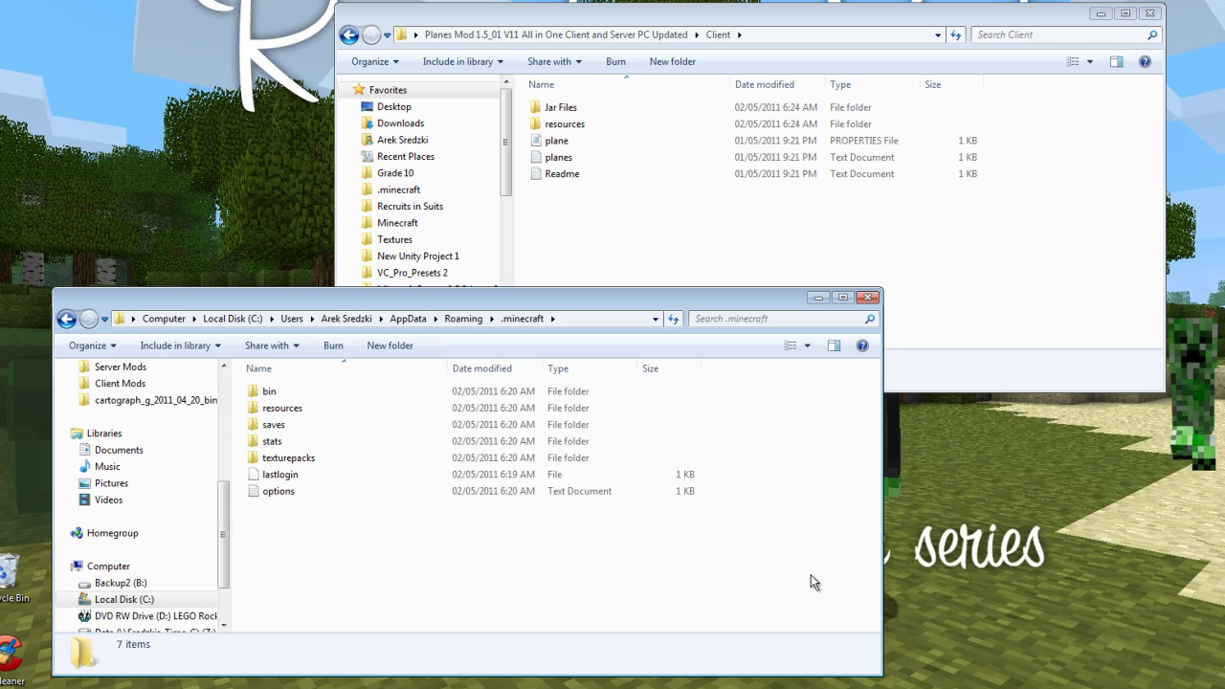
pyautogui.moveTo(808, 570); pyautogui.dragTo(283, 385)
pyautogui.click(335, 565)
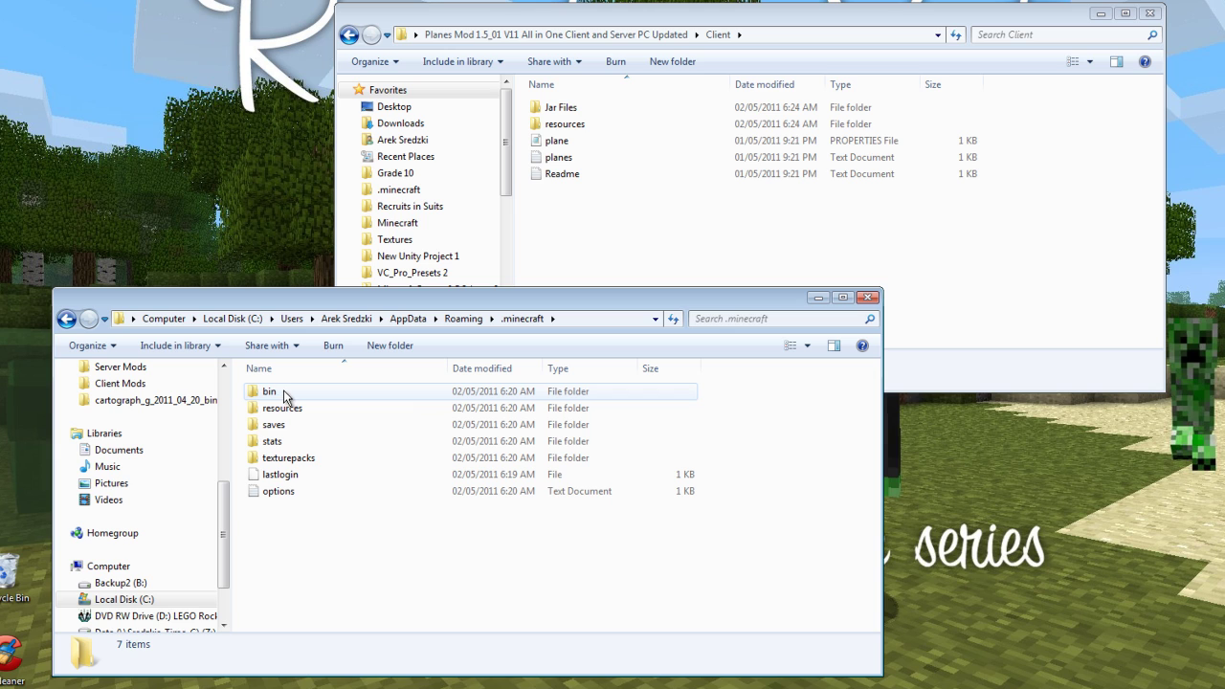
# Copy the plane properties file and the planes text file from the Client folder into the .minecraft folder.
pyautogui.click(591, 230)
pyautogui.click(572, 159)
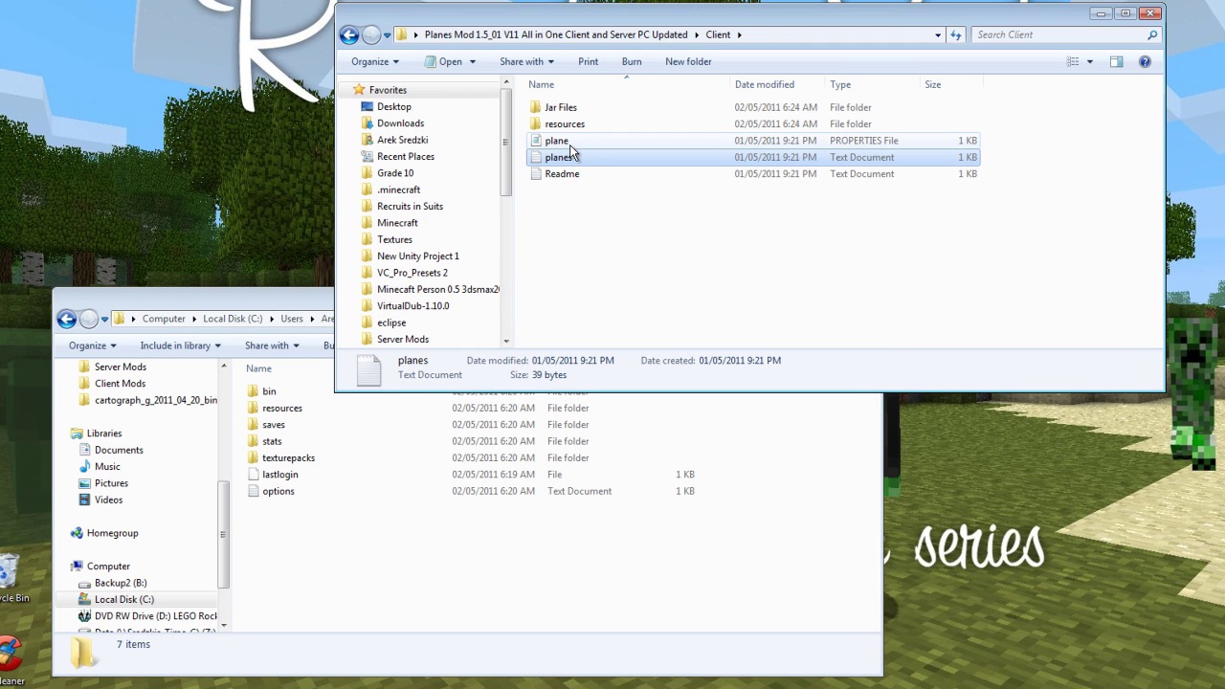
pyautogui.keyDown('ctrl'); pyautogui.click(557, 142); pyautogui.keyUp('ctrl')
pyautogui.moveTo(557, 141); pyautogui.dragTo(565, 217)
pyautogui.click(390, 597)
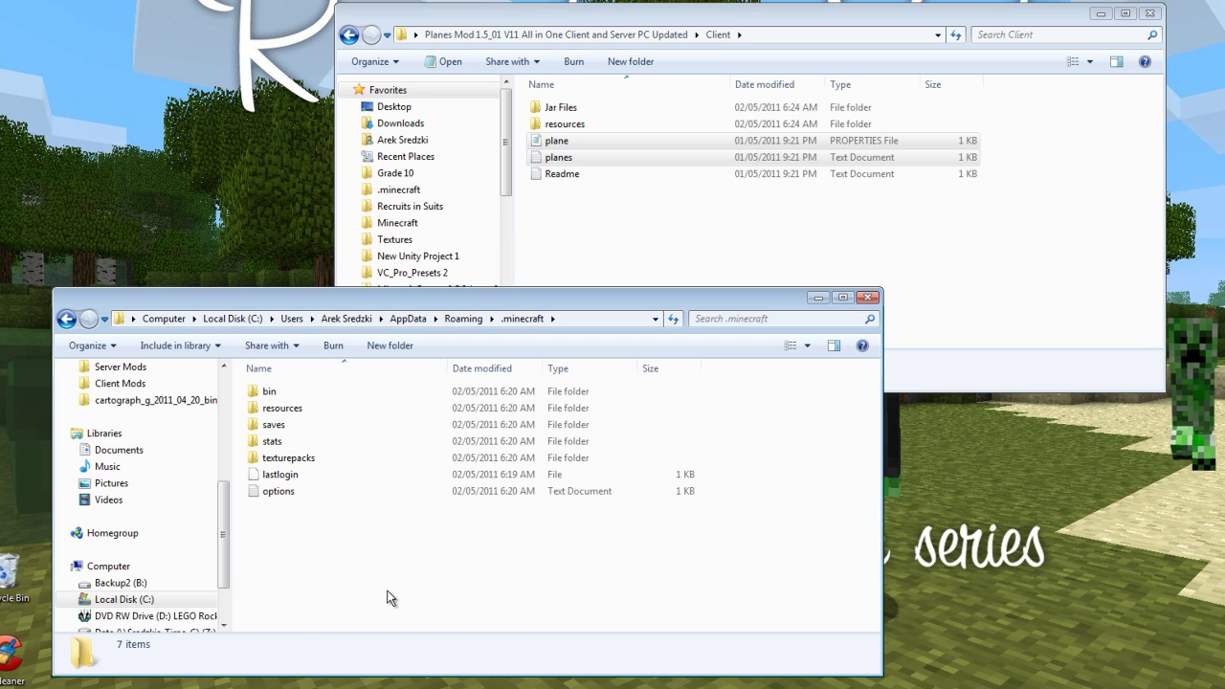
pyautogui.hotkey('ctrl', 'v')
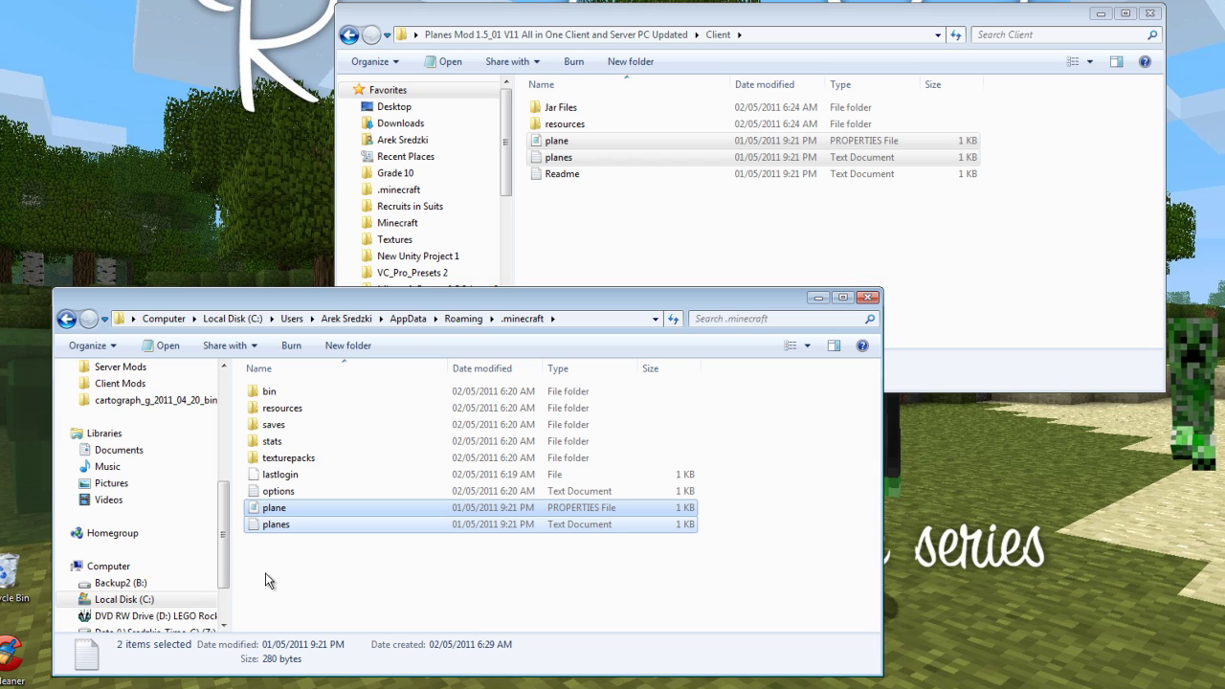
pyautogui.click(308, 546)
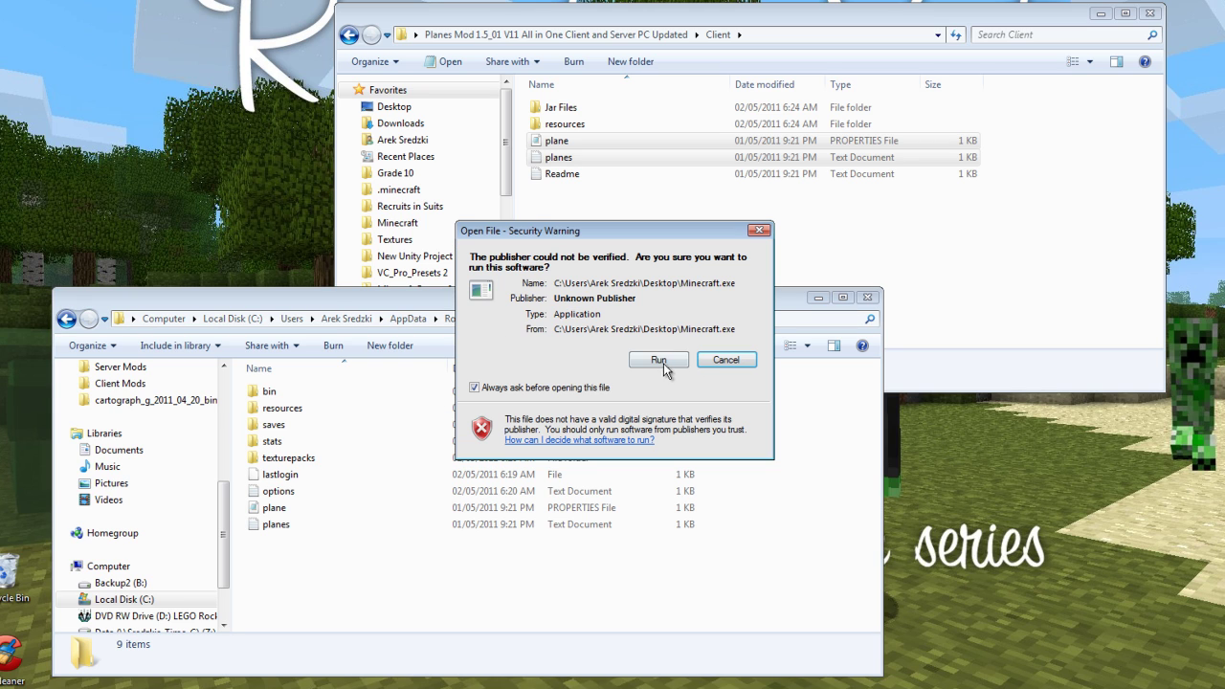
# Run Minecraft.exe, force a game update in the launcher options, and log in to apply it before closing the game.
pyautogui.click(661, 360)
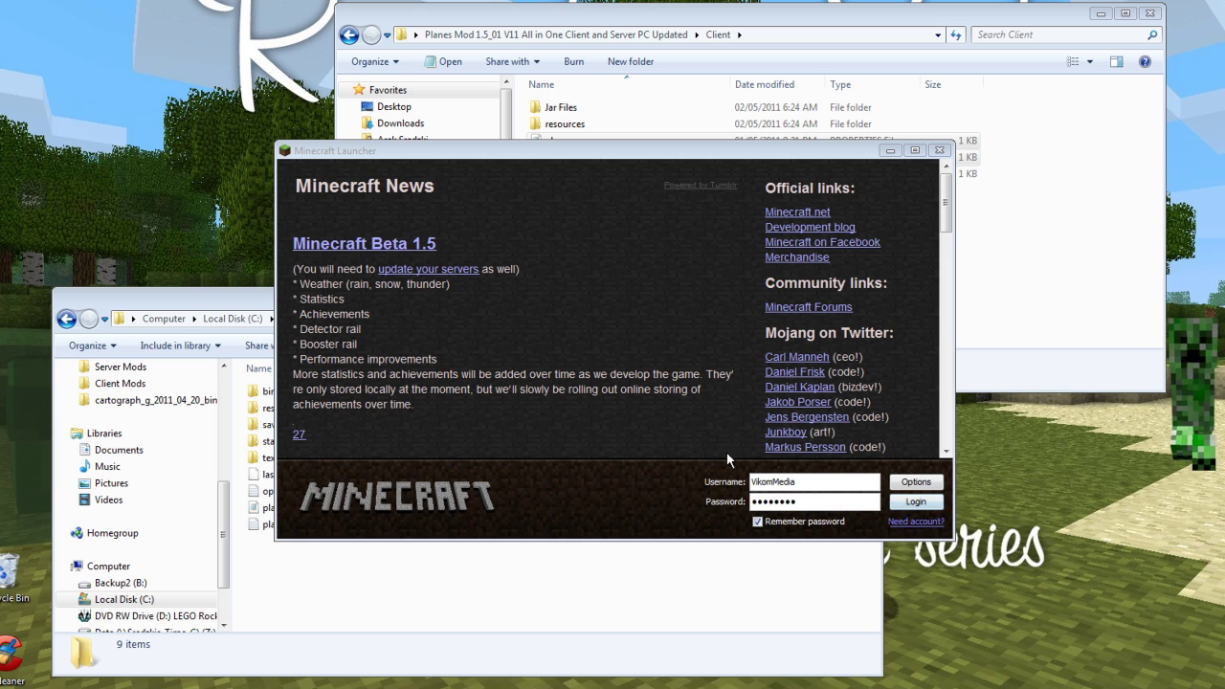
pyautogui.click(916, 482)
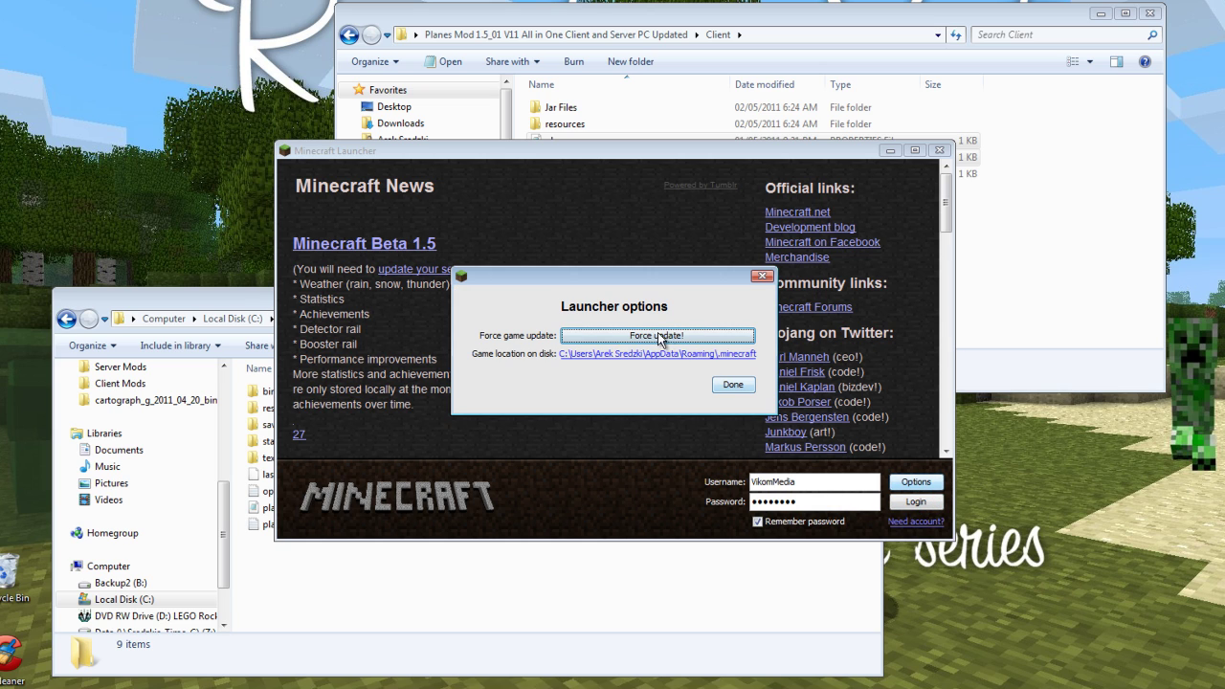
pyautogui.click(644, 343)
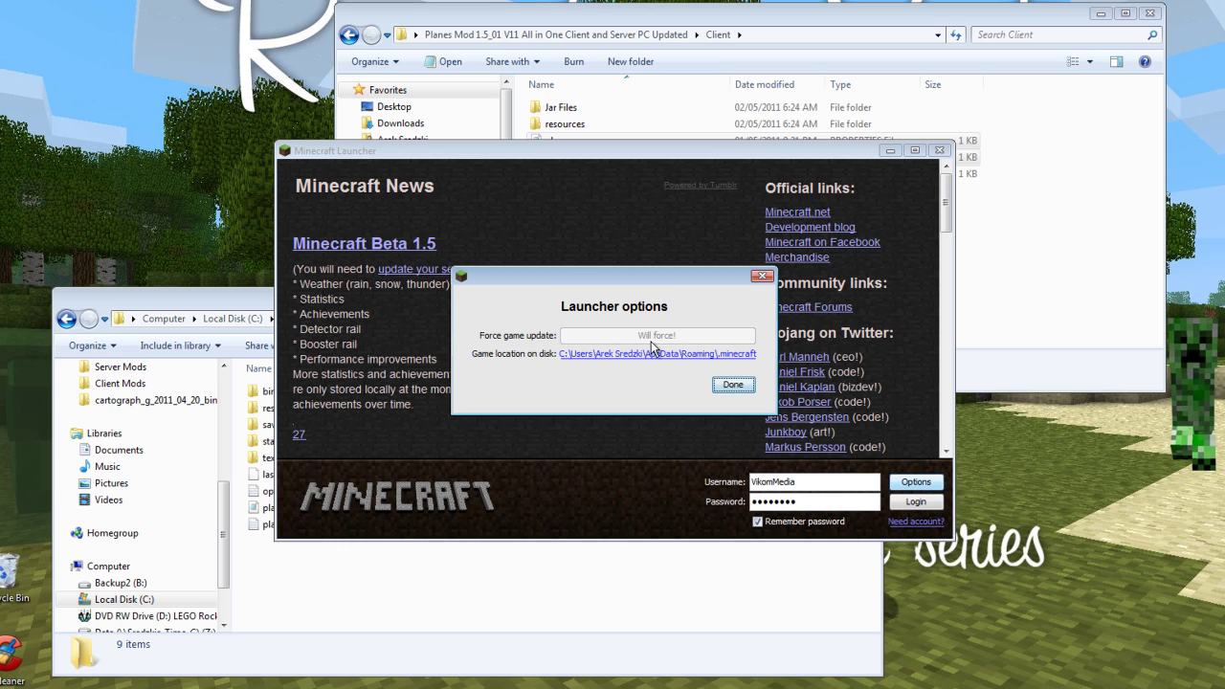
pyautogui.click(737, 383)
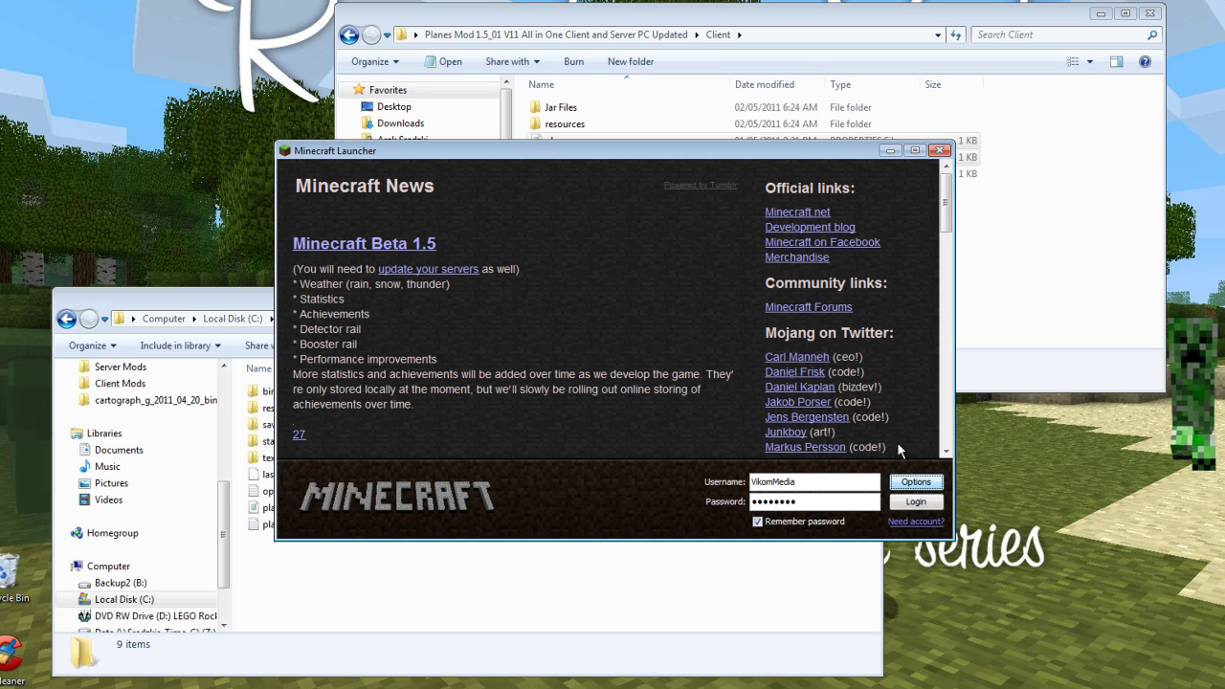
pyautogui.click(906, 500)
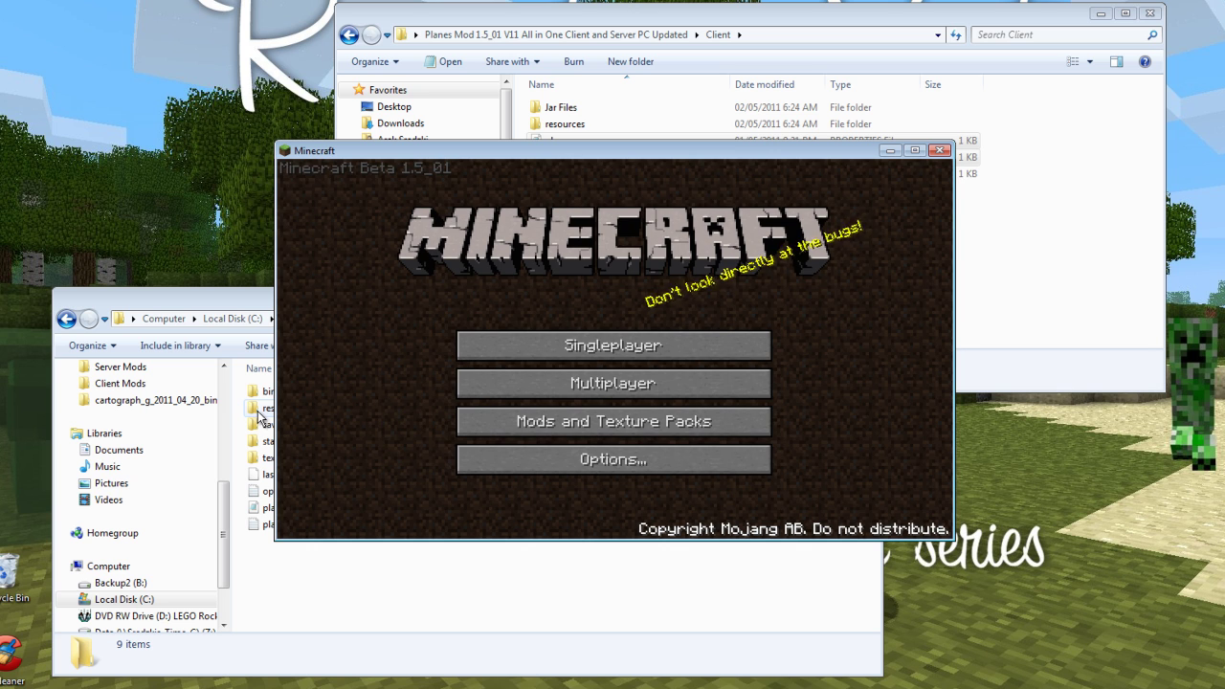
pyautogui.click(941, 151)
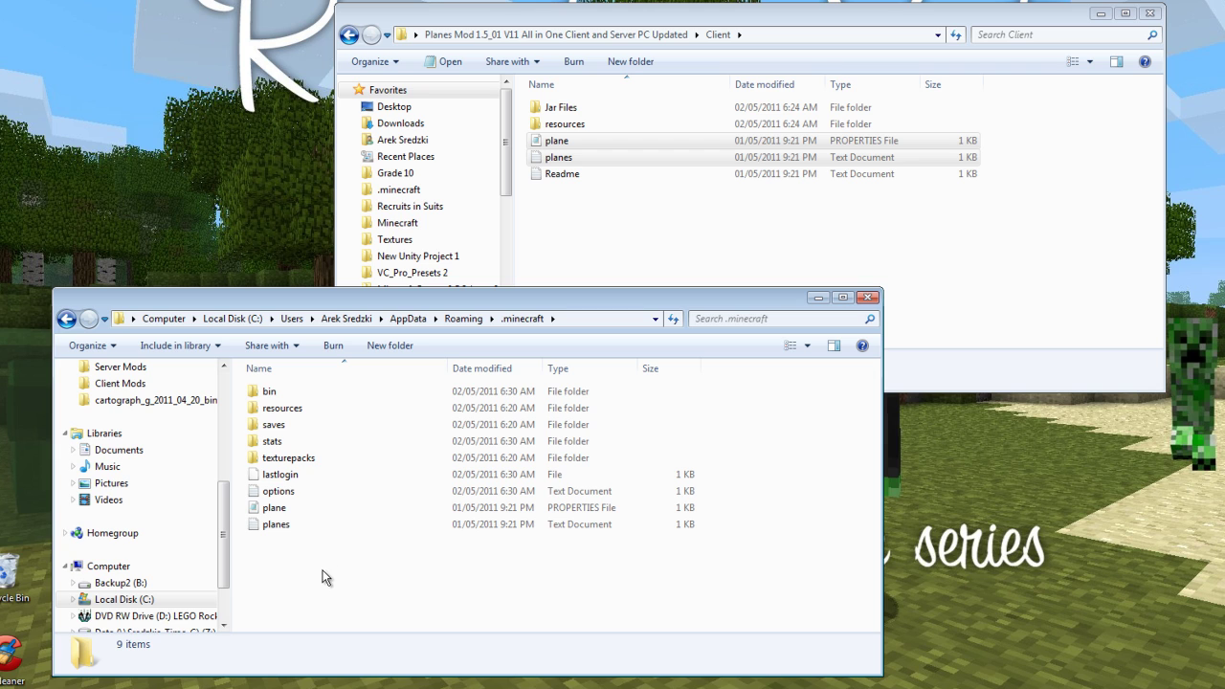
# Copy the mod folder from the Client package's resources folder into the resources folder of .minecraft.
pyautogui.doubleClick(279, 413)
pyautogui.click(568, 213)
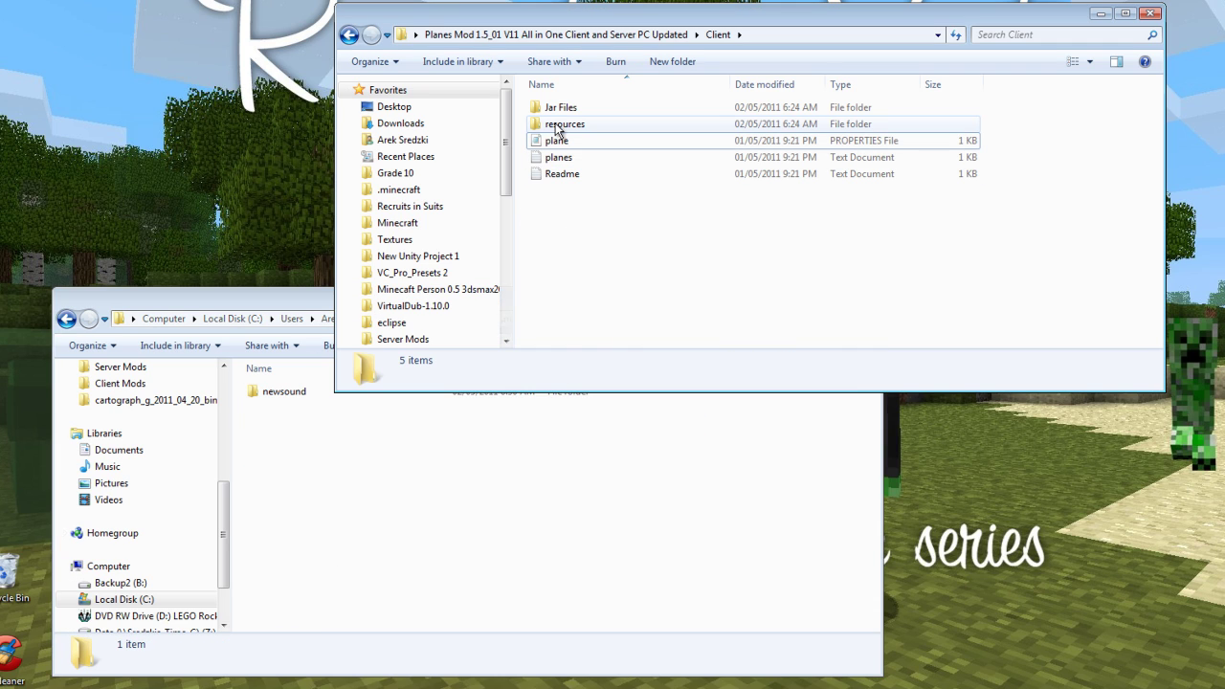
pyautogui.doubleClick(558, 126)
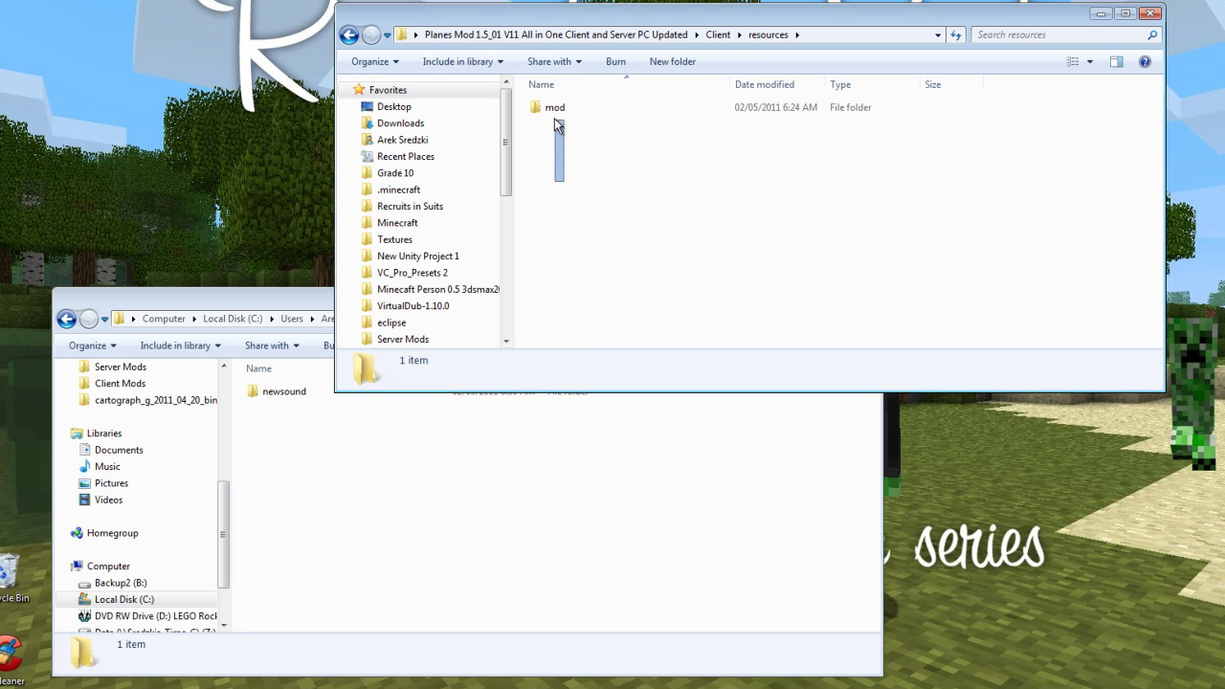
pyautogui.click(554, 107)
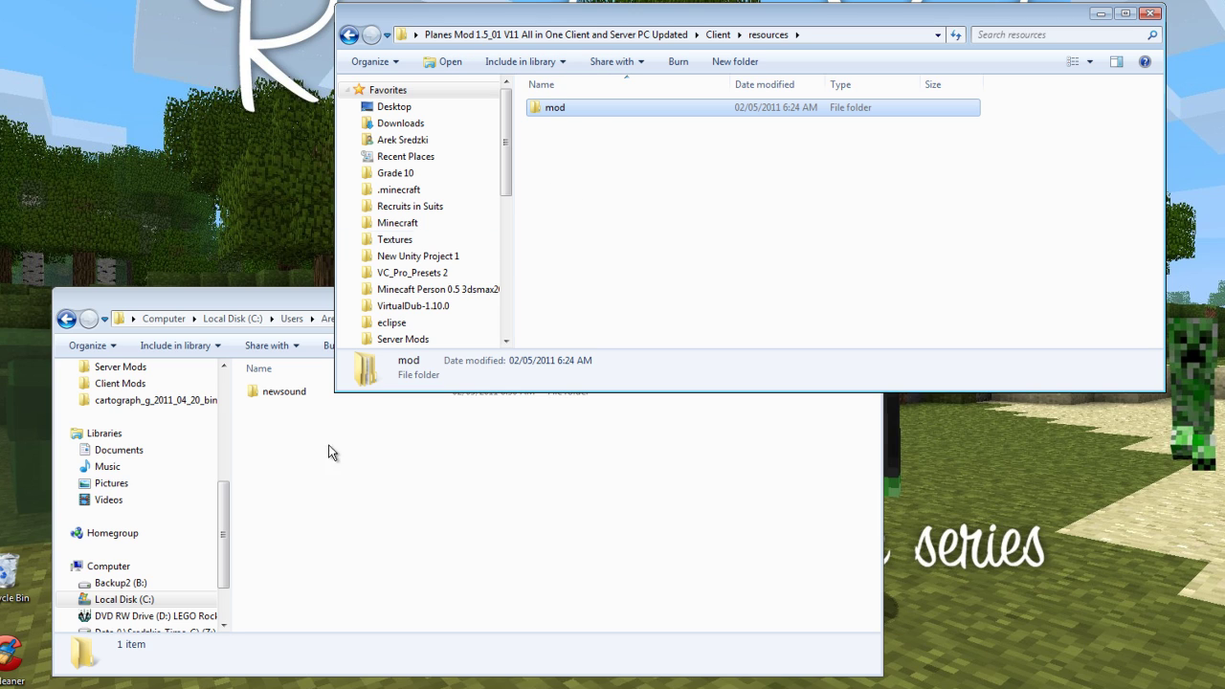
pyautogui.click(348, 507)
pyautogui.hotkey('ctrl', 'v')
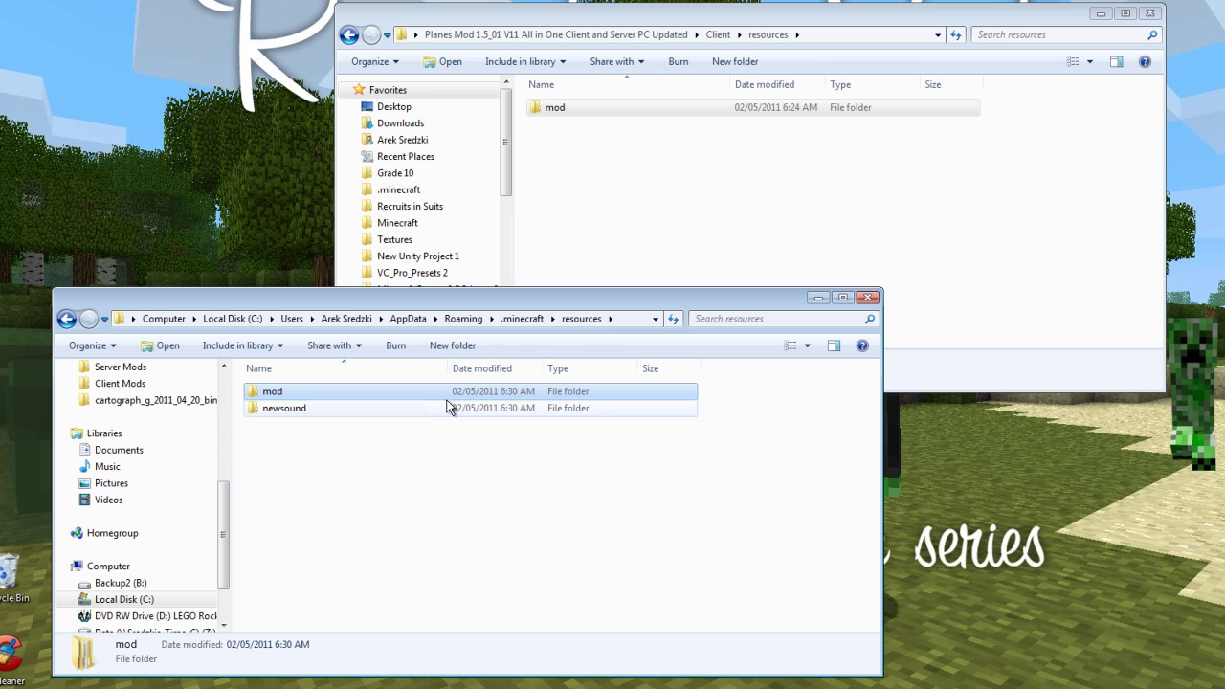
# Open the minecraft jar from the bin folder of .minecraft with WinRAR archiver.
pyautogui.click(521, 318)
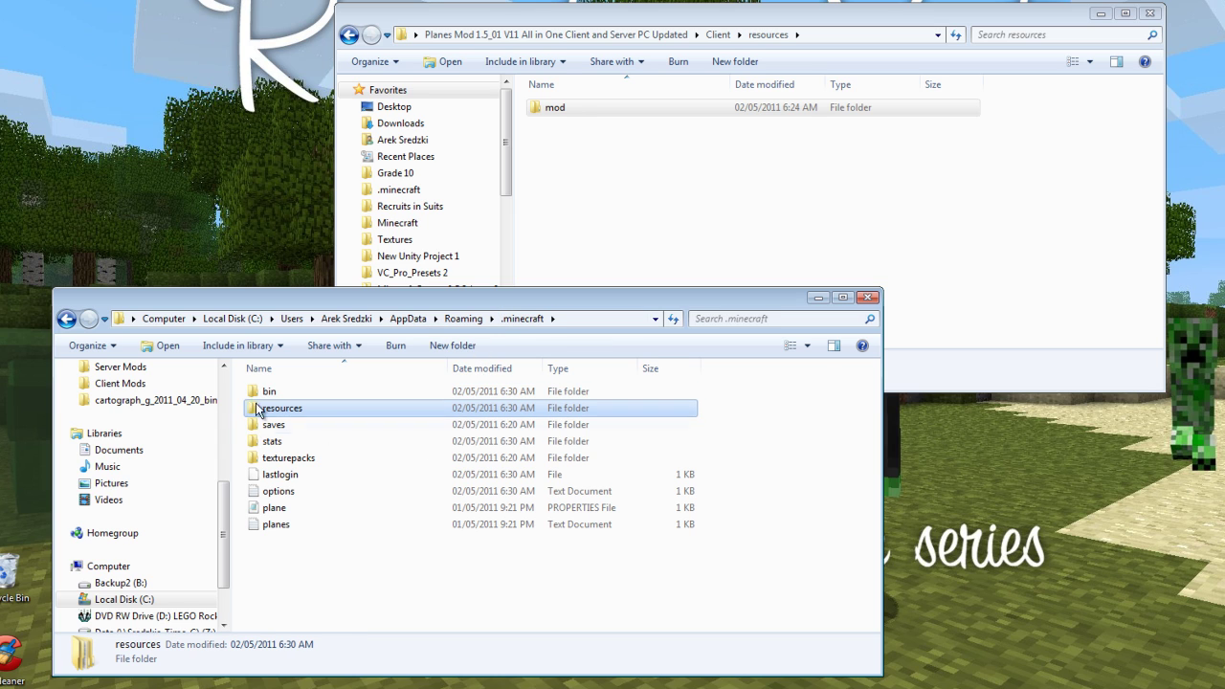
pyautogui.doubleClick(274, 393)
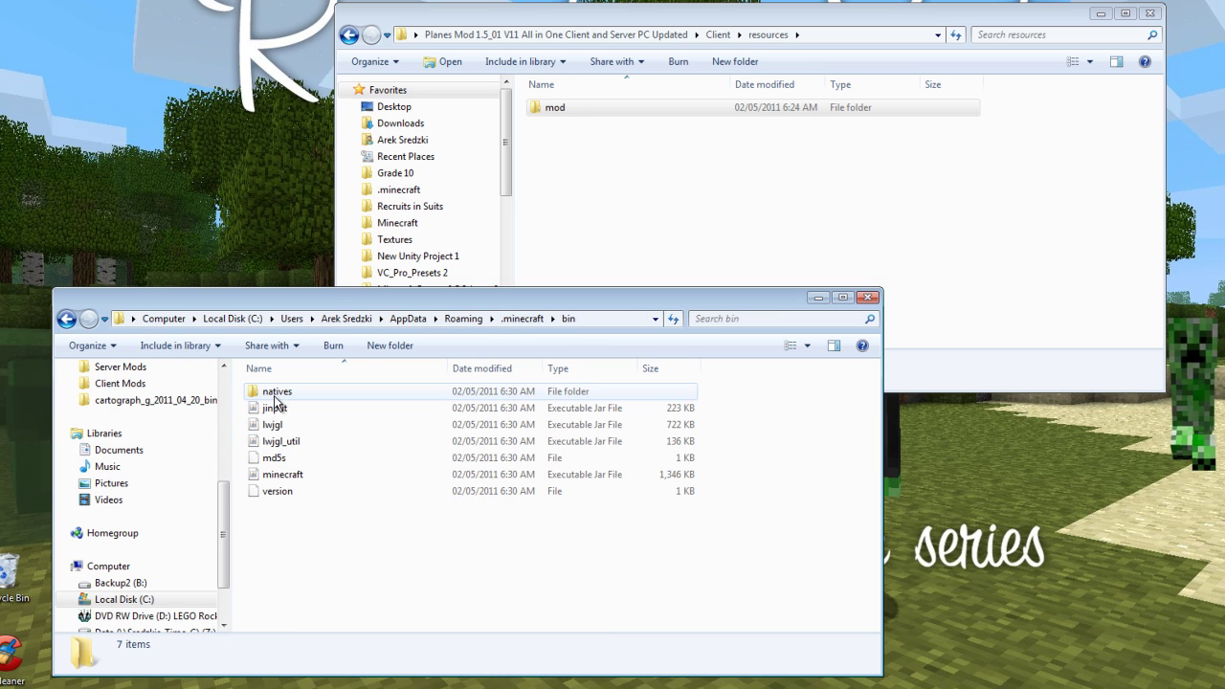
pyautogui.click(277, 475)
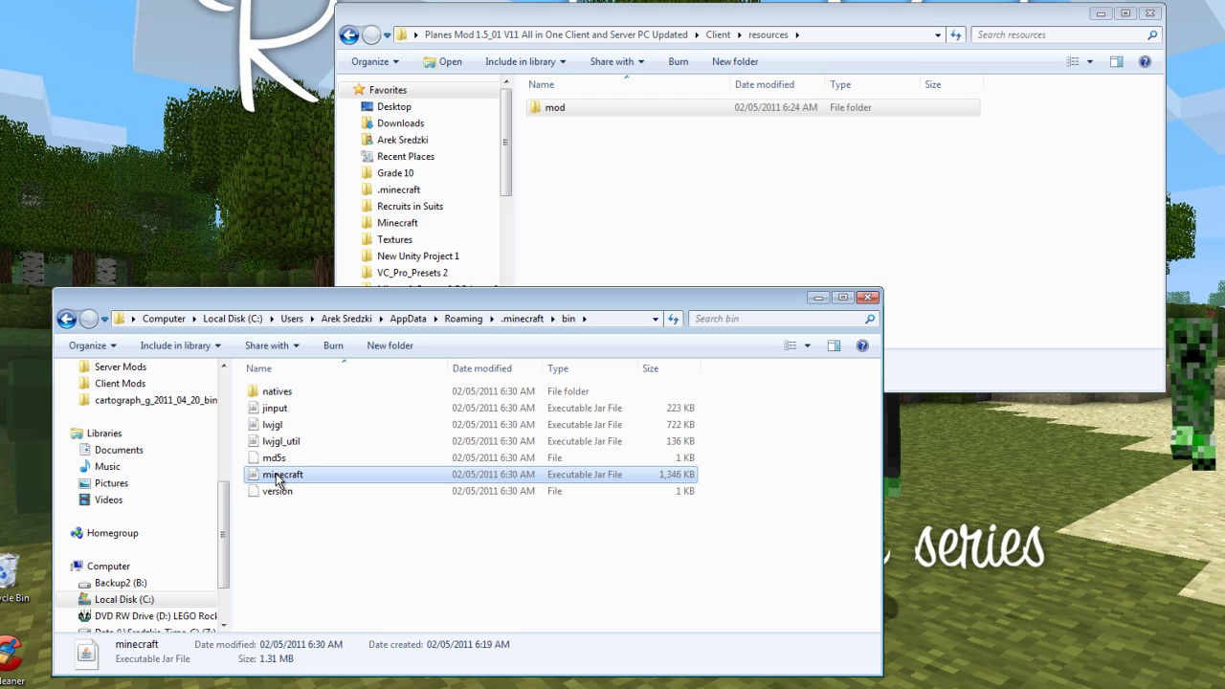
pyautogui.rightClick(277, 476)
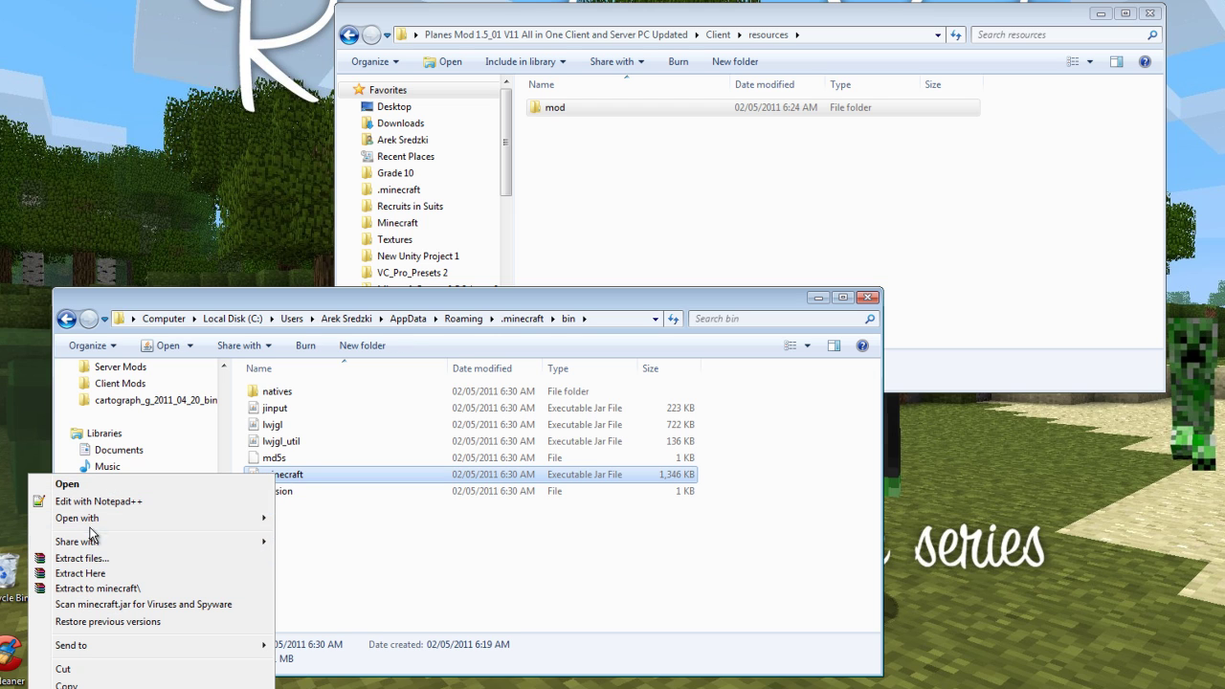
pyautogui.moveTo(93, 519)
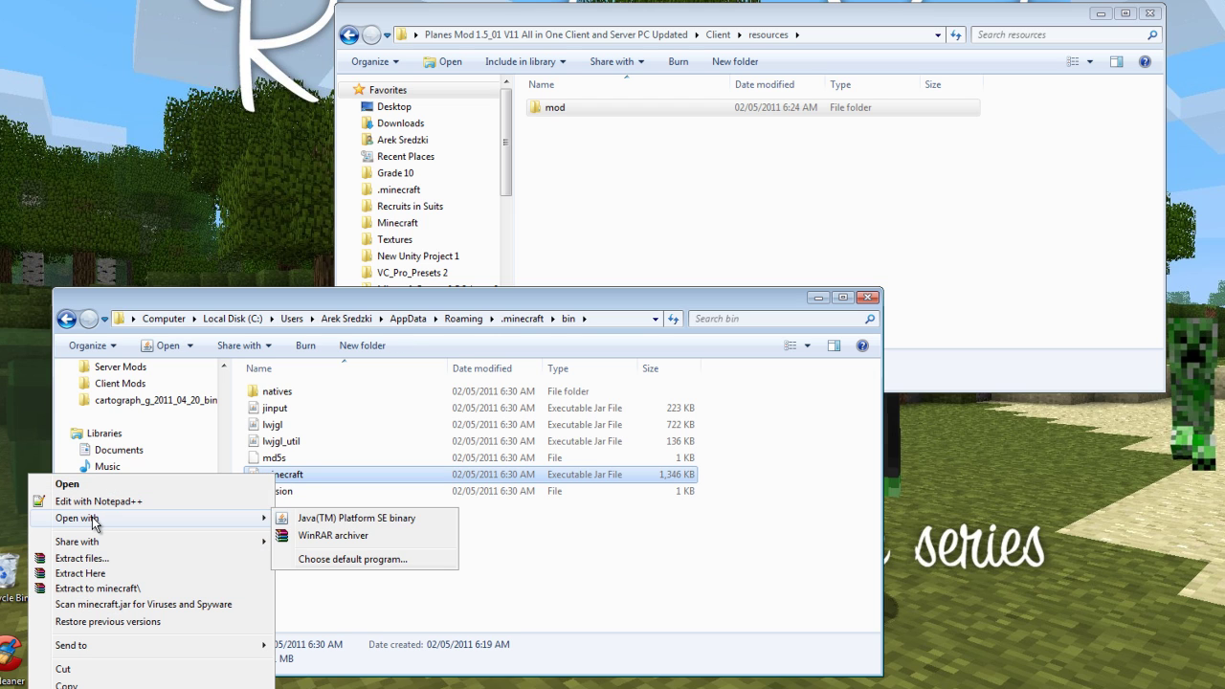
pyautogui.click(347, 536)
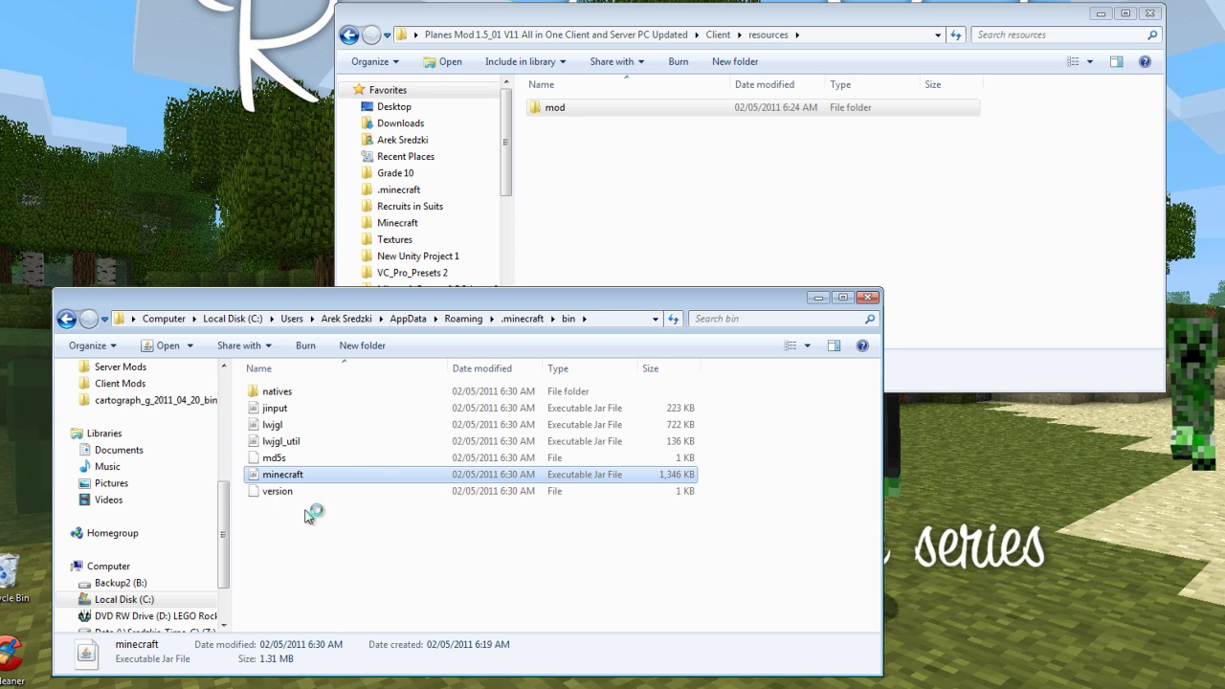
pyautogui.click(838, 194)
pyautogui.moveTo(756, 13); pyautogui.dragTo(761, 5)
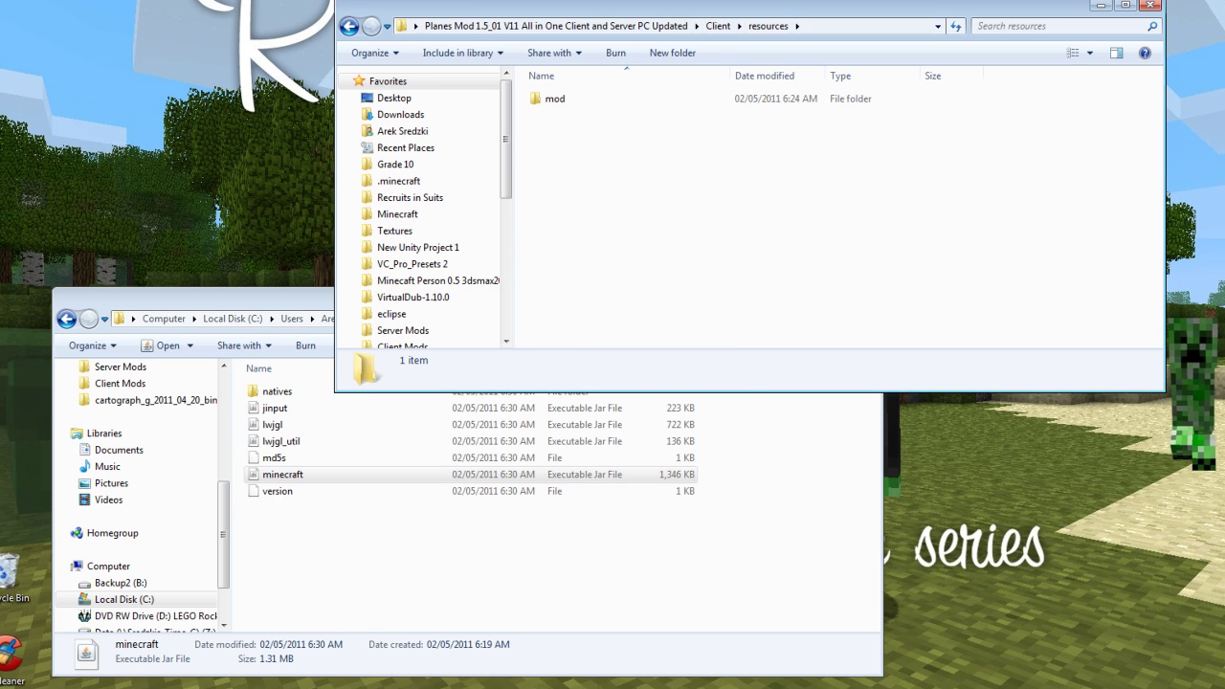
pyautogui.click(724, 370)
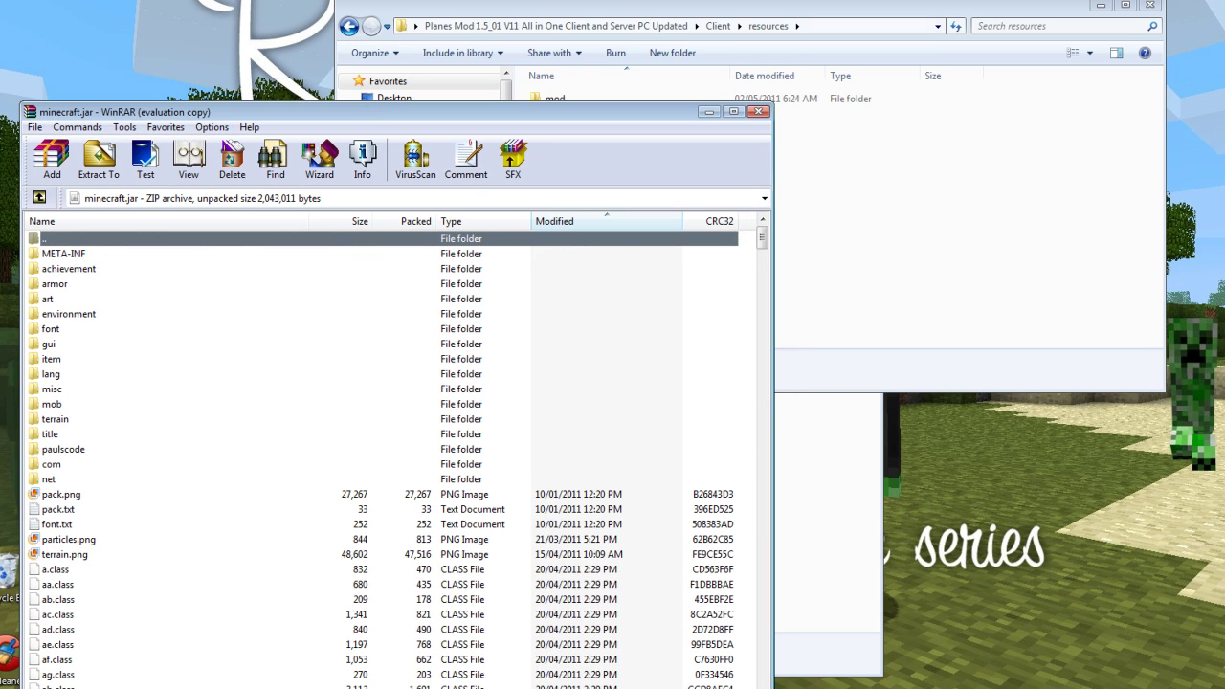
# Add everything from the Client package's inner jar files folder to minecraft.jar, using the add and replace files mode.
pyautogui.moveTo(728, 40); pyautogui.dragTo(890, 19)
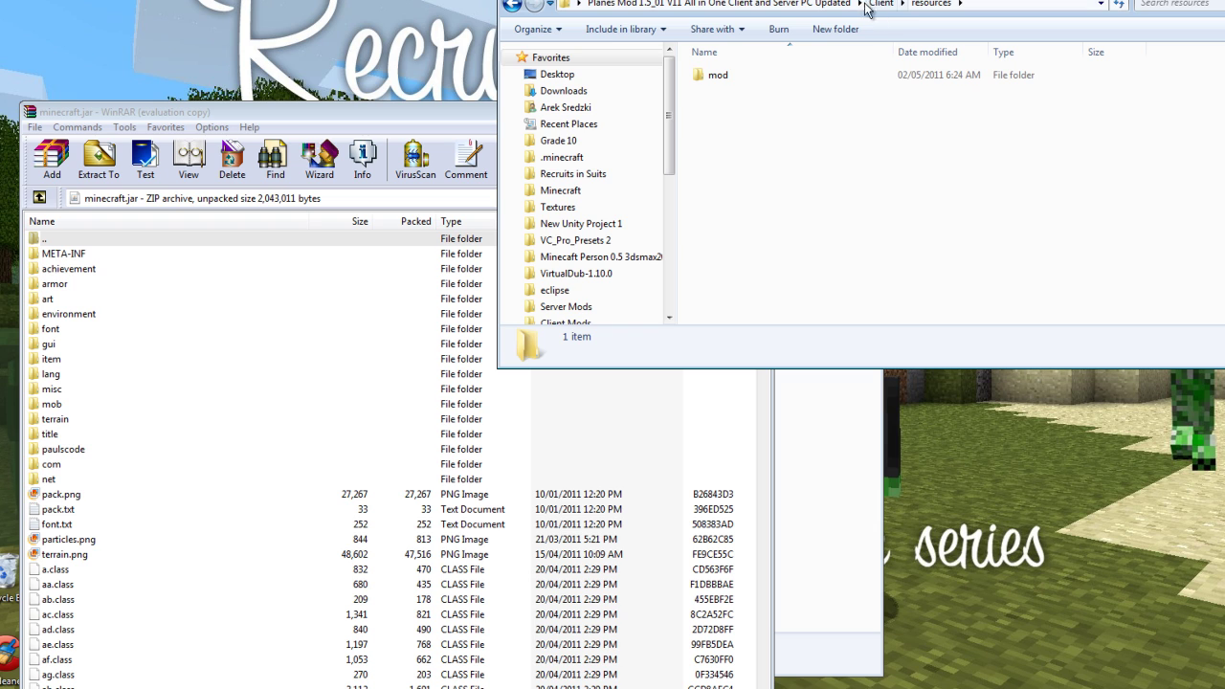
pyautogui.click(882, 5)
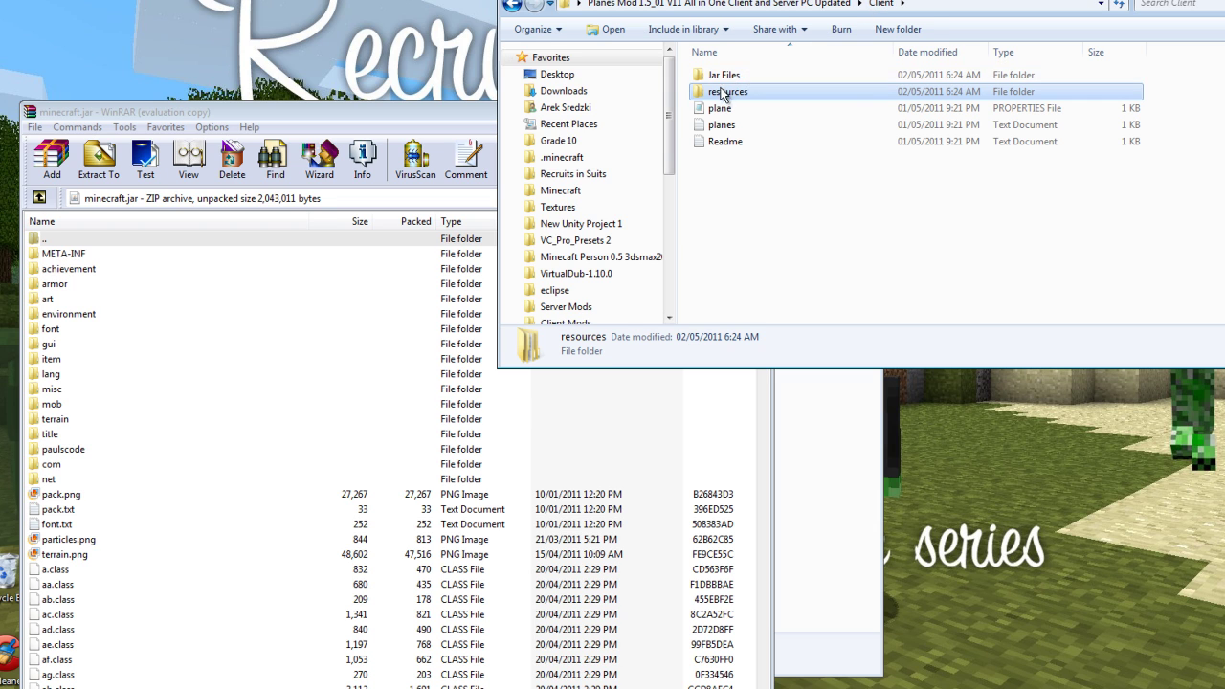
pyautogui.doubleClick(729, 76)
pyautogui.doubleClick(724, 76)
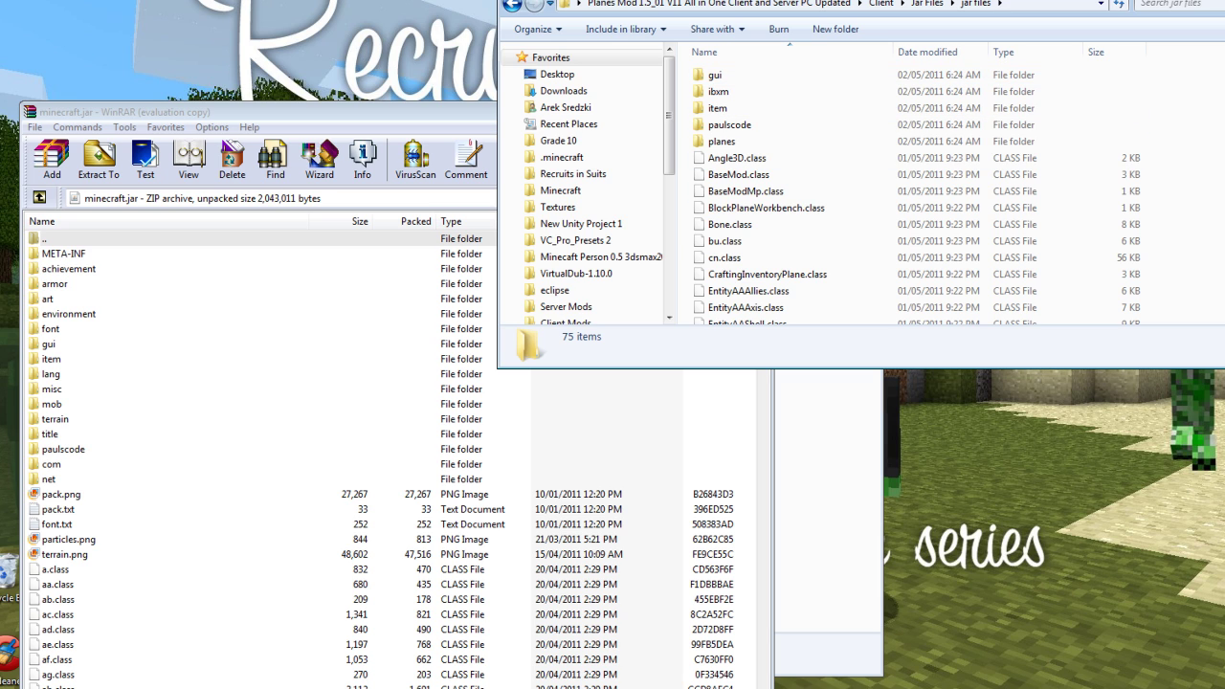
pyautogui.hotkey('ctrl', 'a')
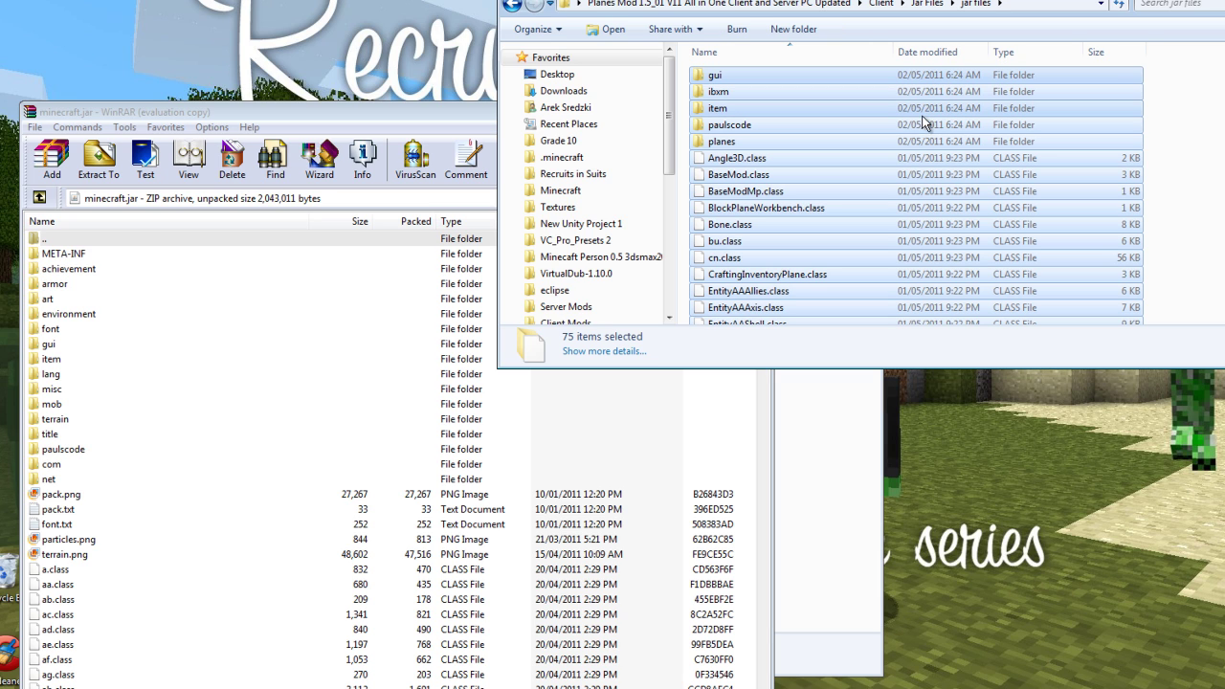
pyautogui.moveTo(954, 110); pyautogui.dragTo(213, 506)
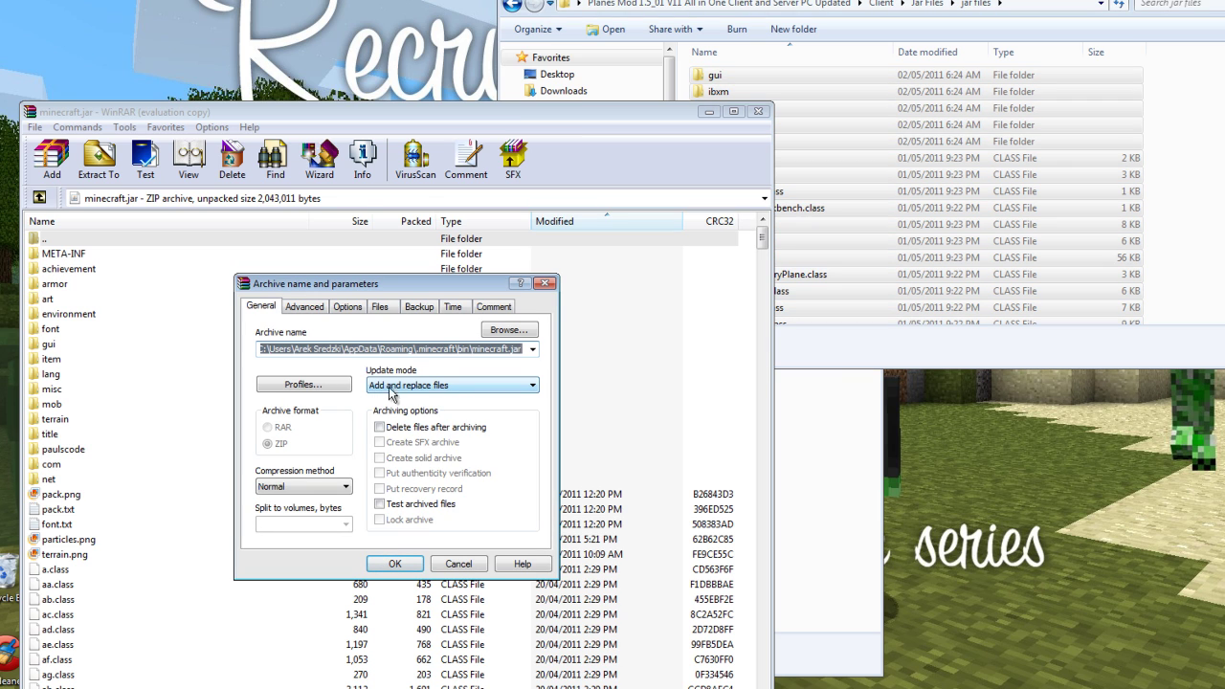
pyautogui.click(394, 565)
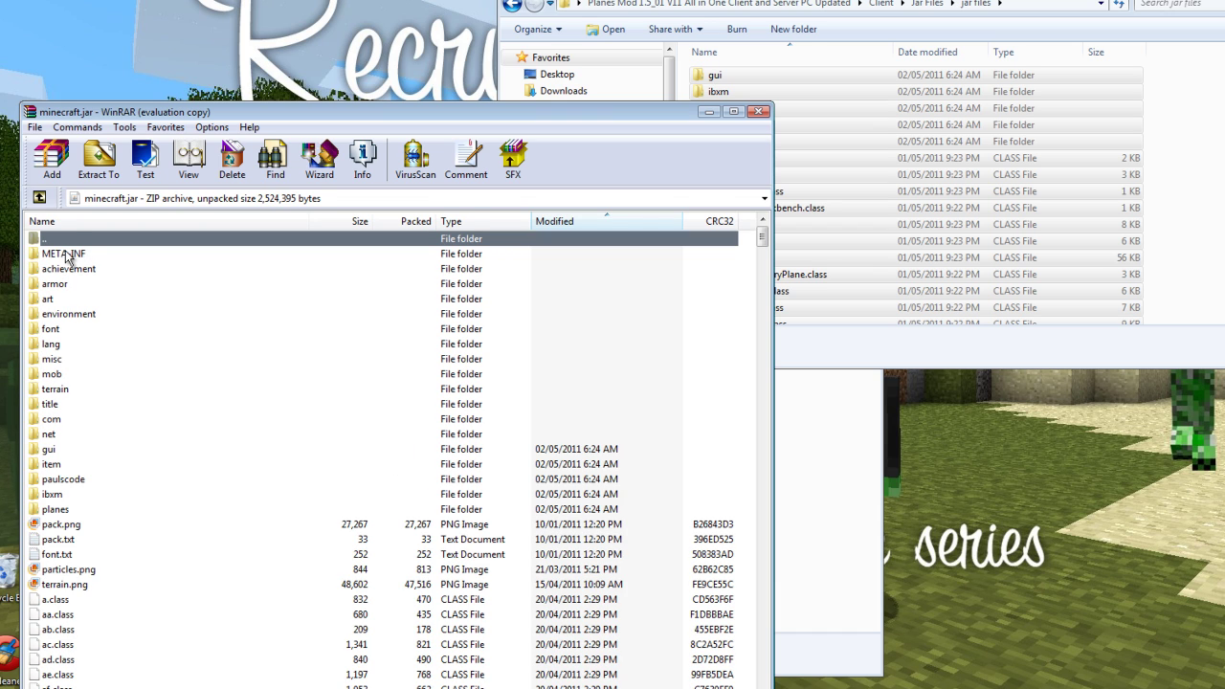
# Delete the META-INF folder from minecraft.jar and close the archive.
pyautogui.click(67, 254)
pyautogui.press('Delete')
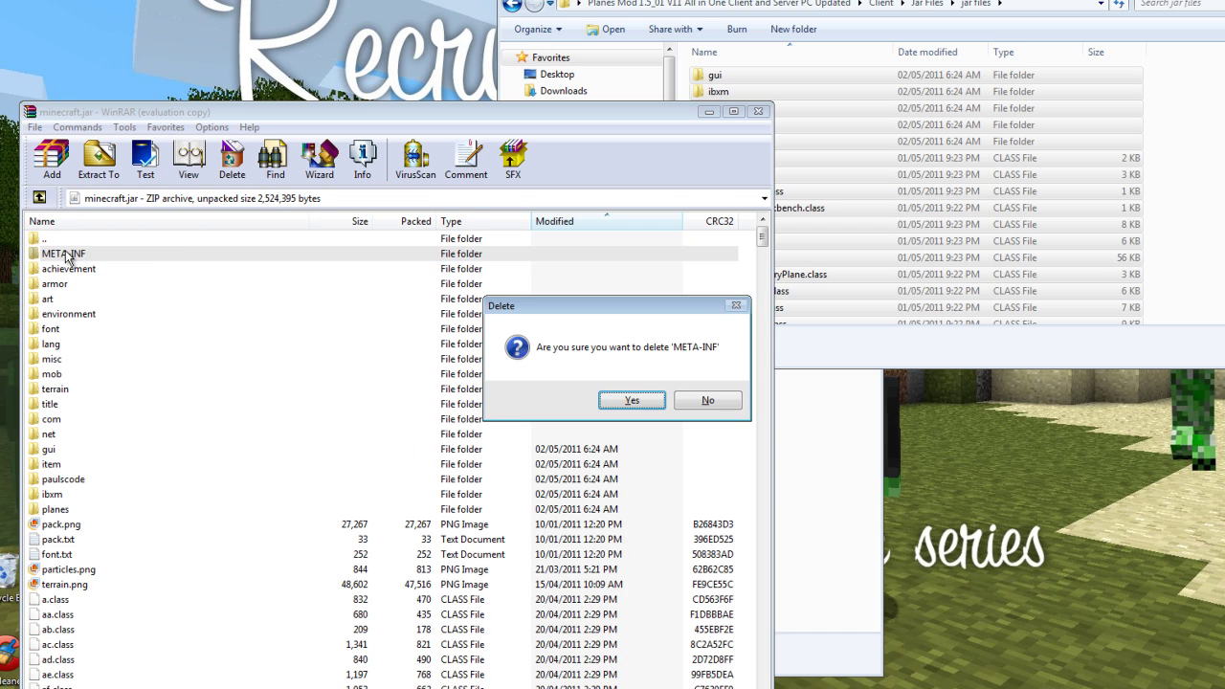
pyautogui.press('Return')
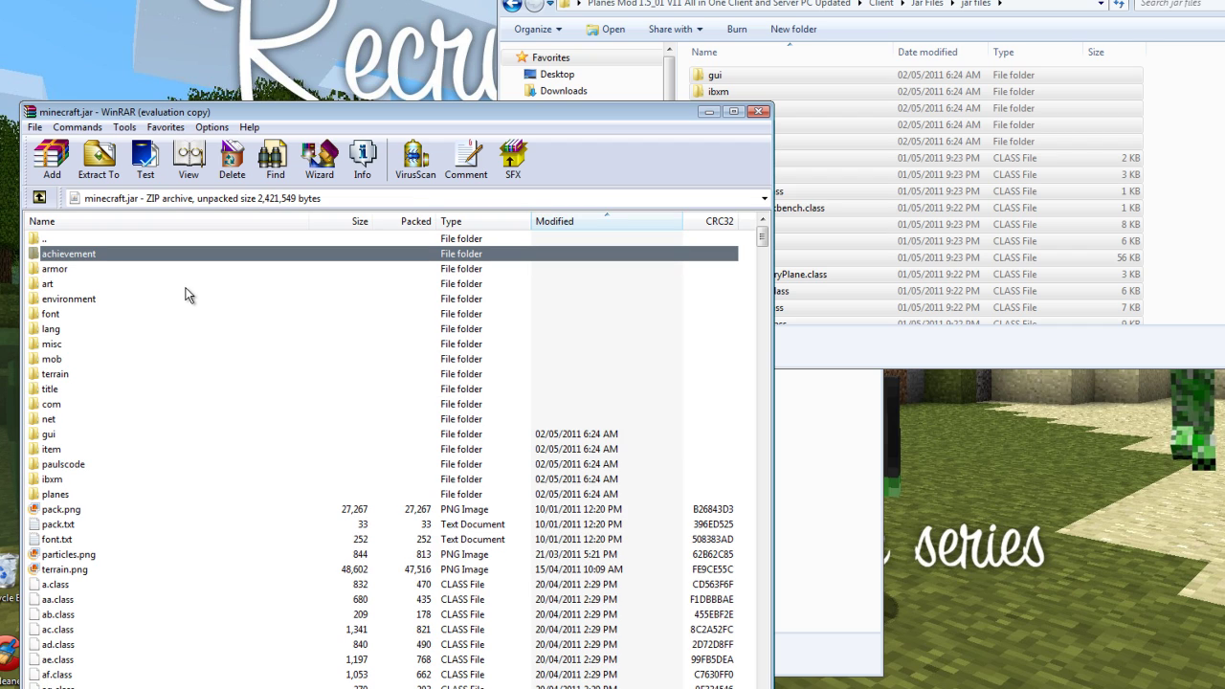
pyautogui.moveTo(300, 116); pyautogui.dragTo(273, 67)
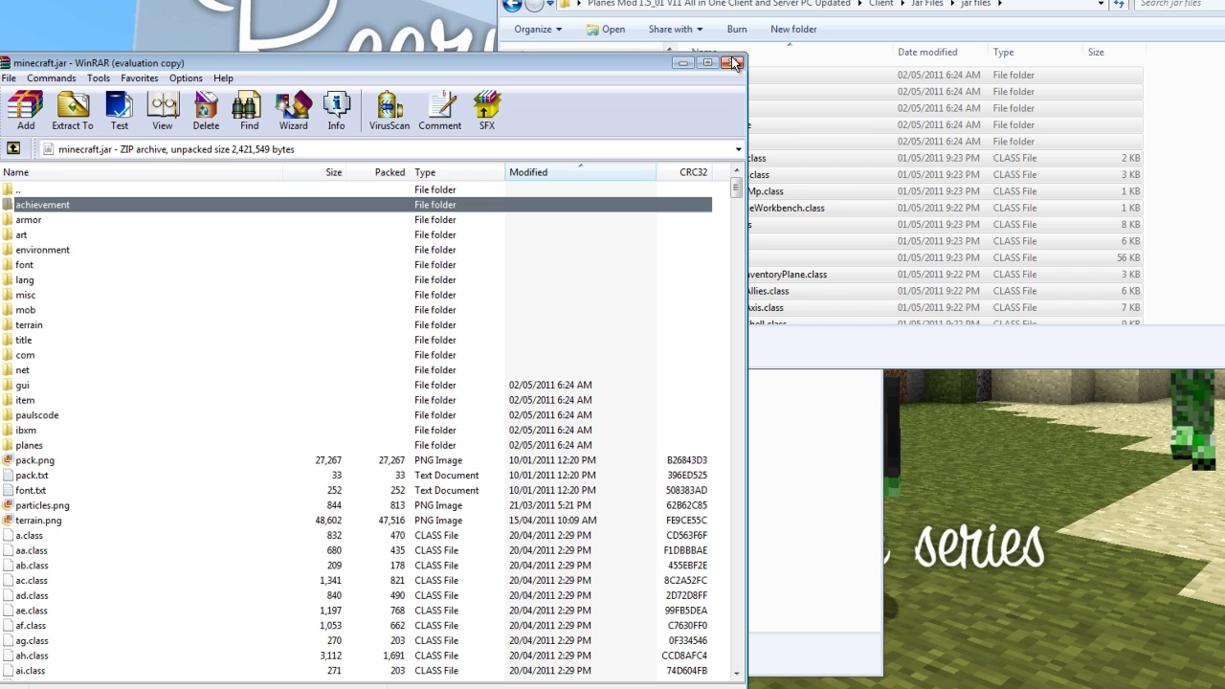
pyautogui.click(732, 63)
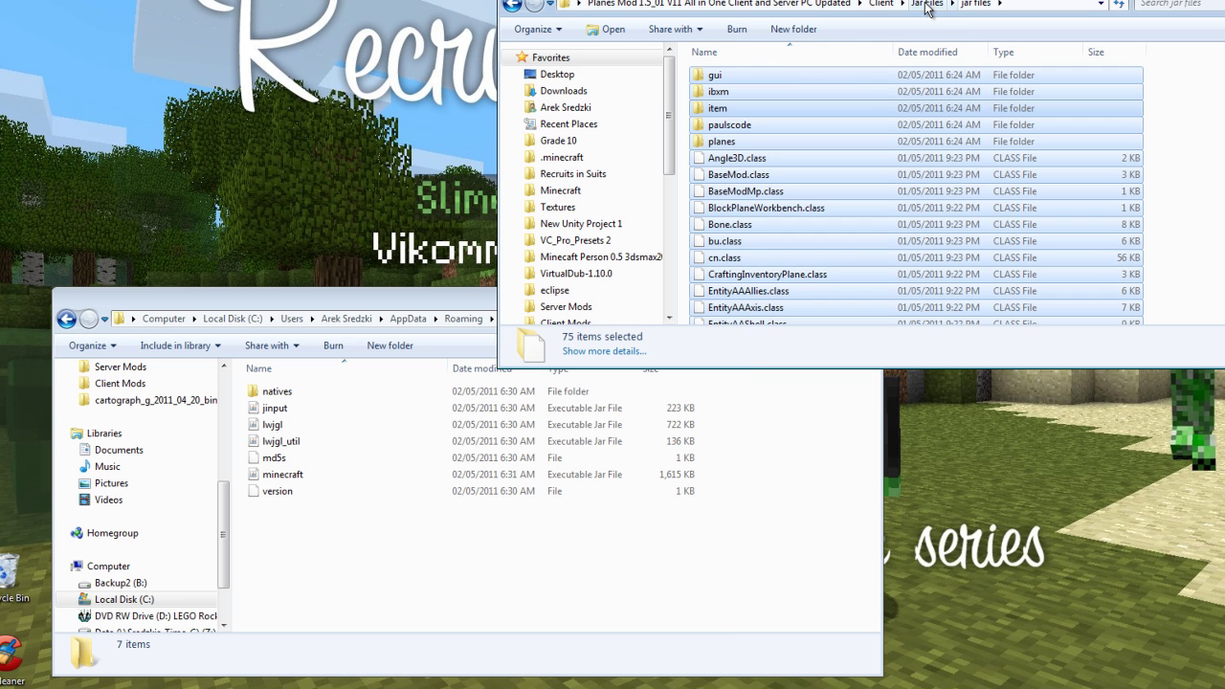
# Return from the jar files folder to the main Planes Mod 1.5_01 V11 folder.
pyautogui.click(927, 5)
pyautogui.click(881, 5)
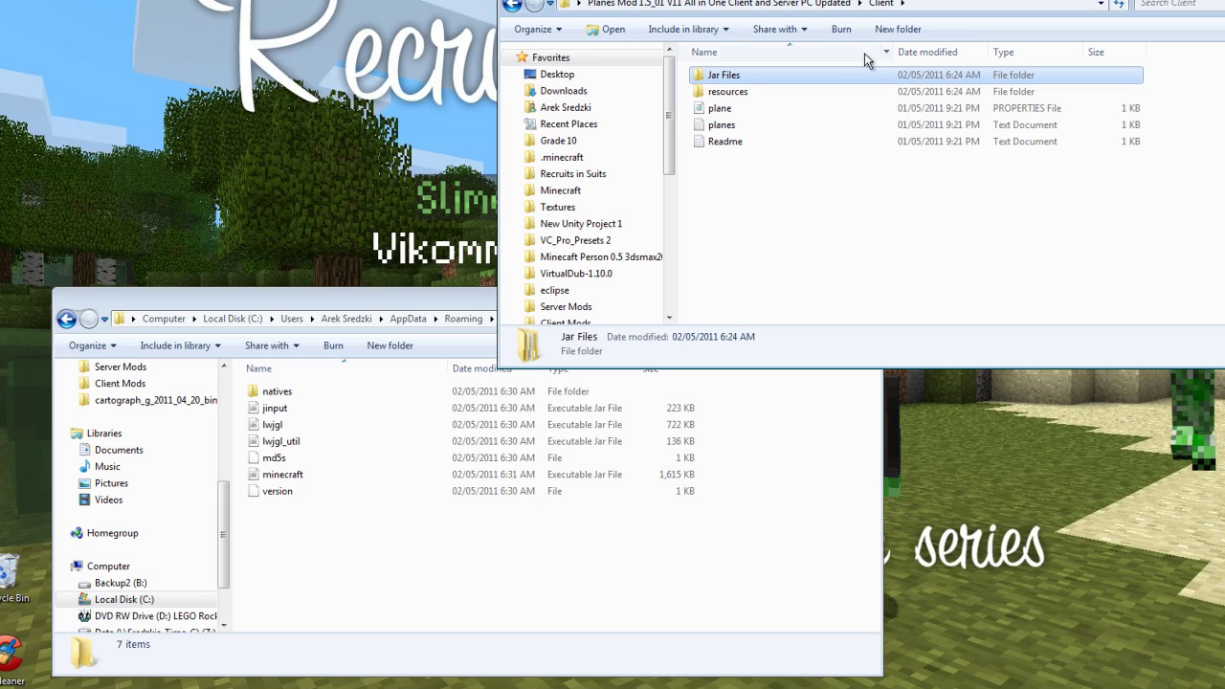
pyautogui.click(823, 4)
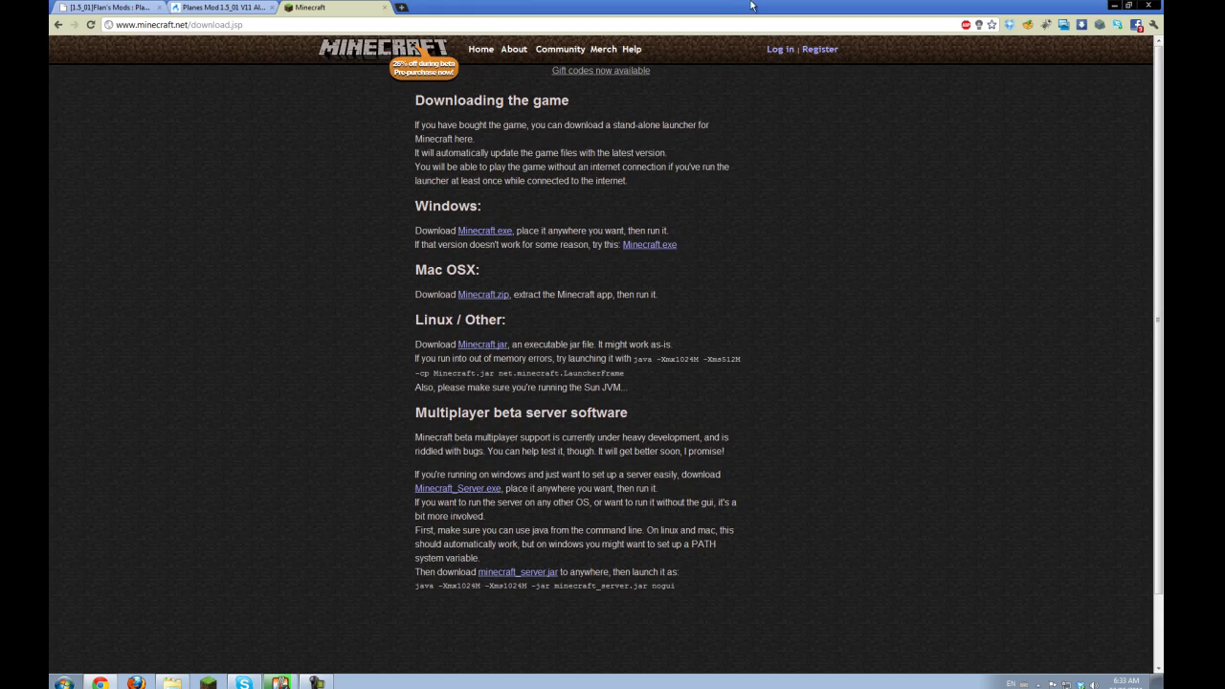
# Place the Server folder on the desktop above the extracted Planes Mod folder and open it.
pyautogui.moveTo(733, 7); pyautogui.dragTo(402, 125)
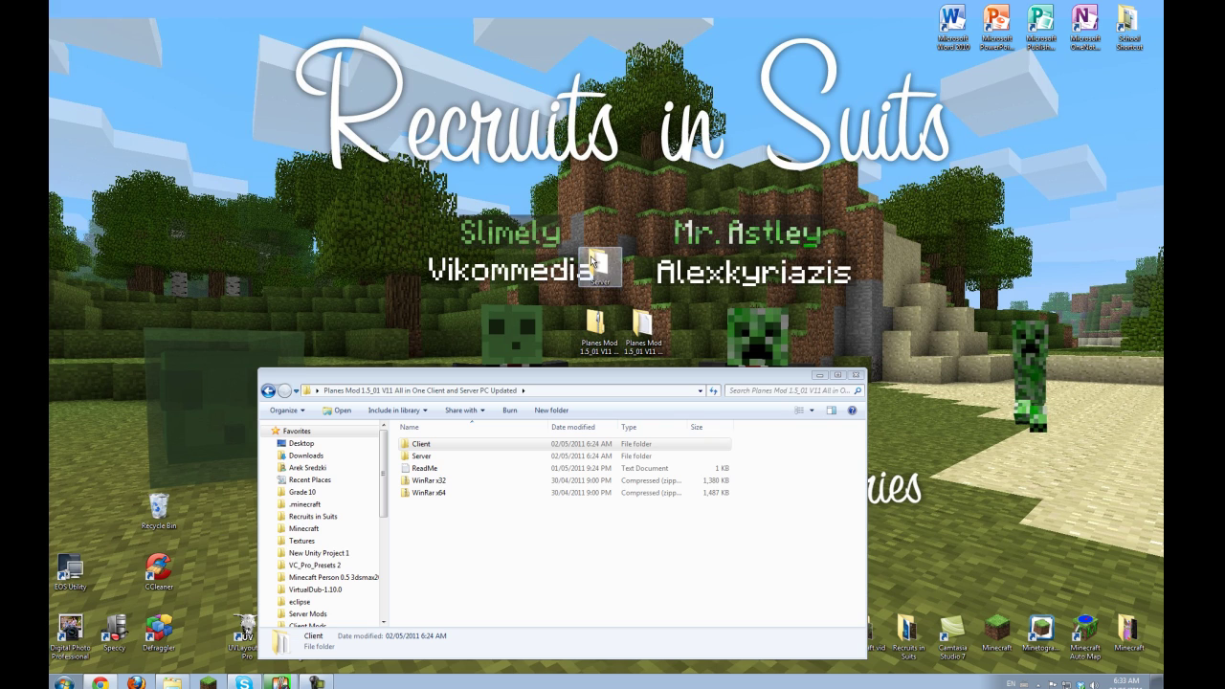
pyautogui.moveTo(595, 265); pyautogui.dragTo(642, 266)
pyautogui.doubleClick(641, 266)
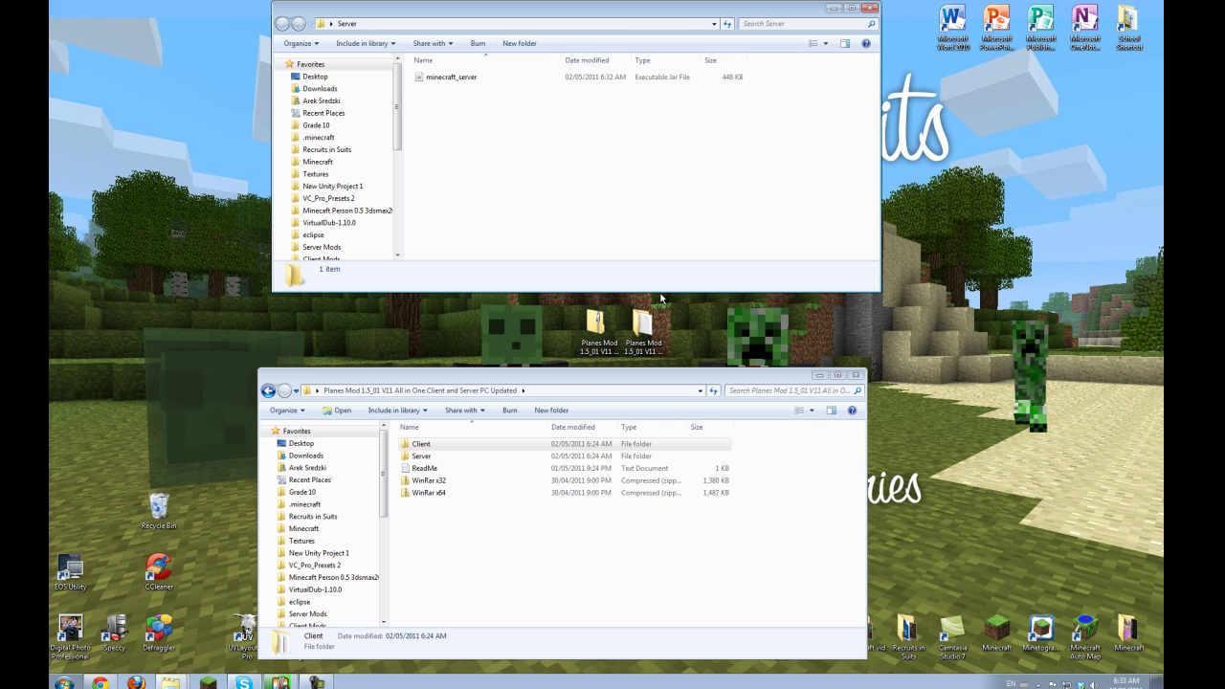
# Open minecraft_server.jar from the desktop Server folder with WinRAR archiver and bring the Planes Mod folder window forward.
pyautogui.click(442, 80)
pyautogui.rightClick(443, 78)
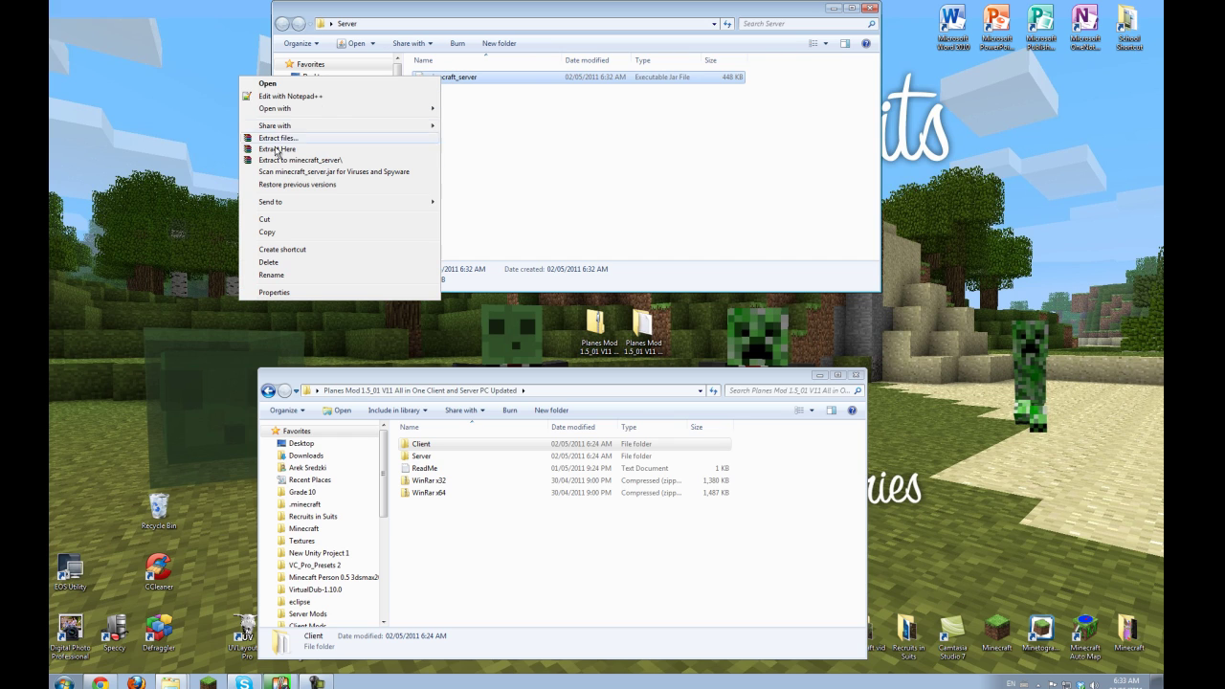
pyautogui.moveTo(290, 110)
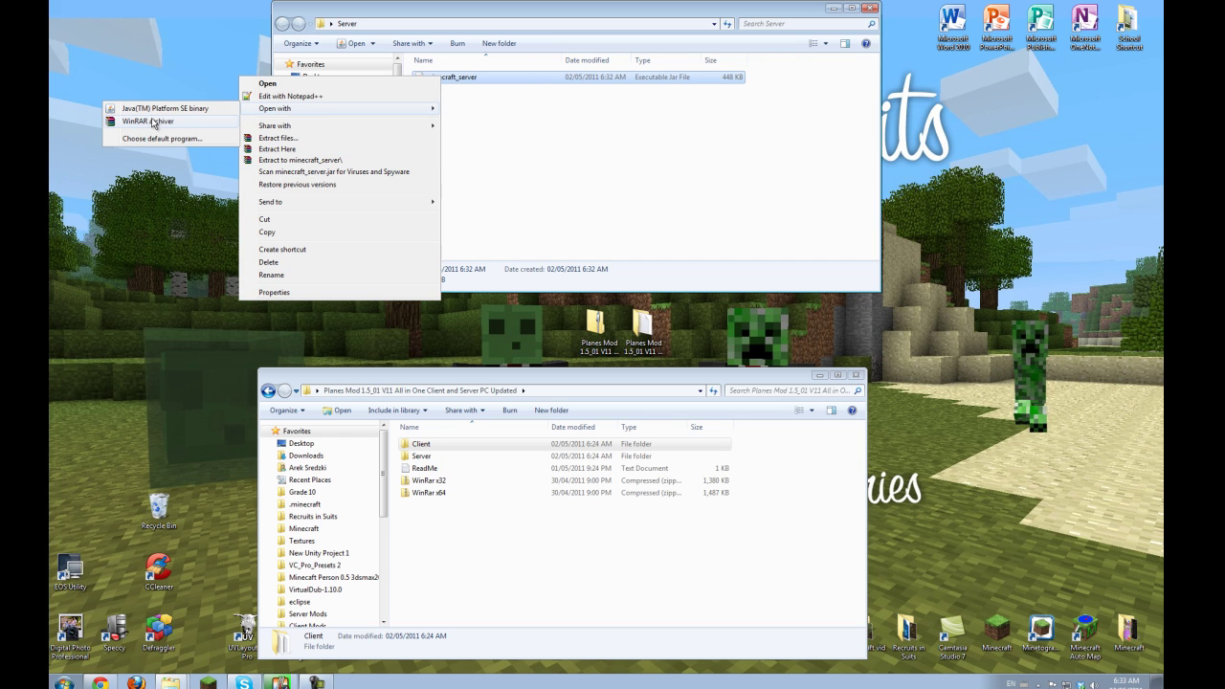
pyautogui.click(151, 121)
pyautogui.click(534, 377)
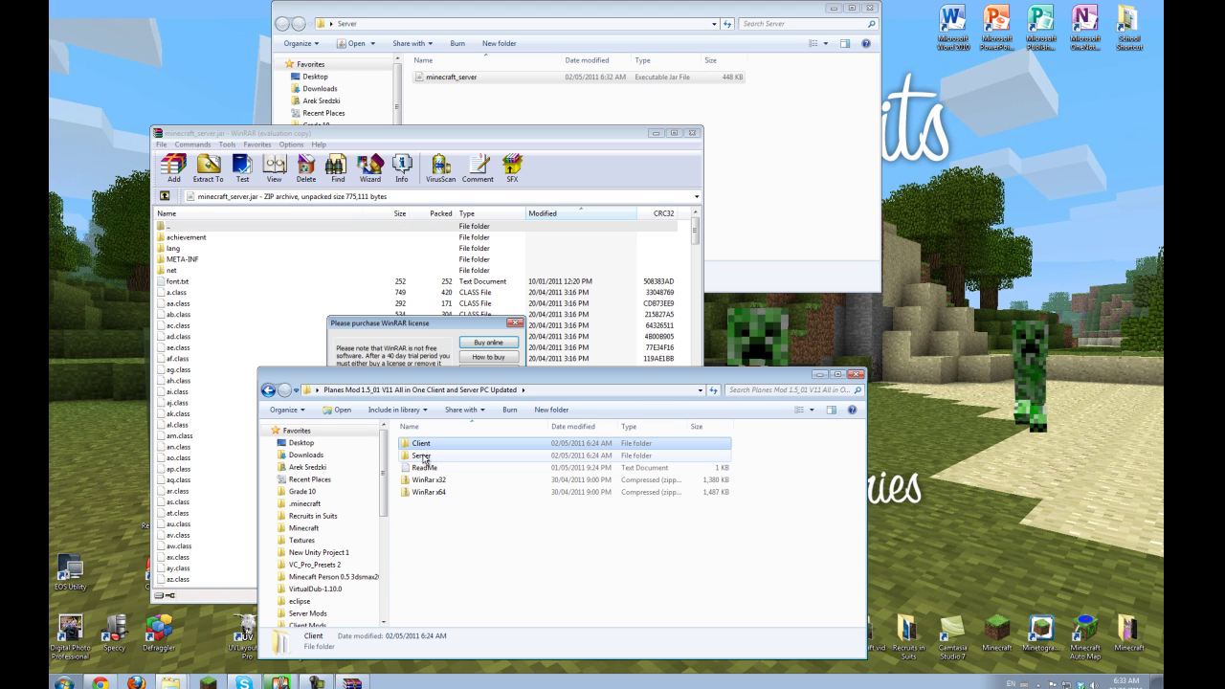
# Dismiss the WinRAR licence notice and open the inner jar files folder inside the Planes Mod's Server folder.
pyautogui.click(450, 335)
pyautogui.click(472, 374)
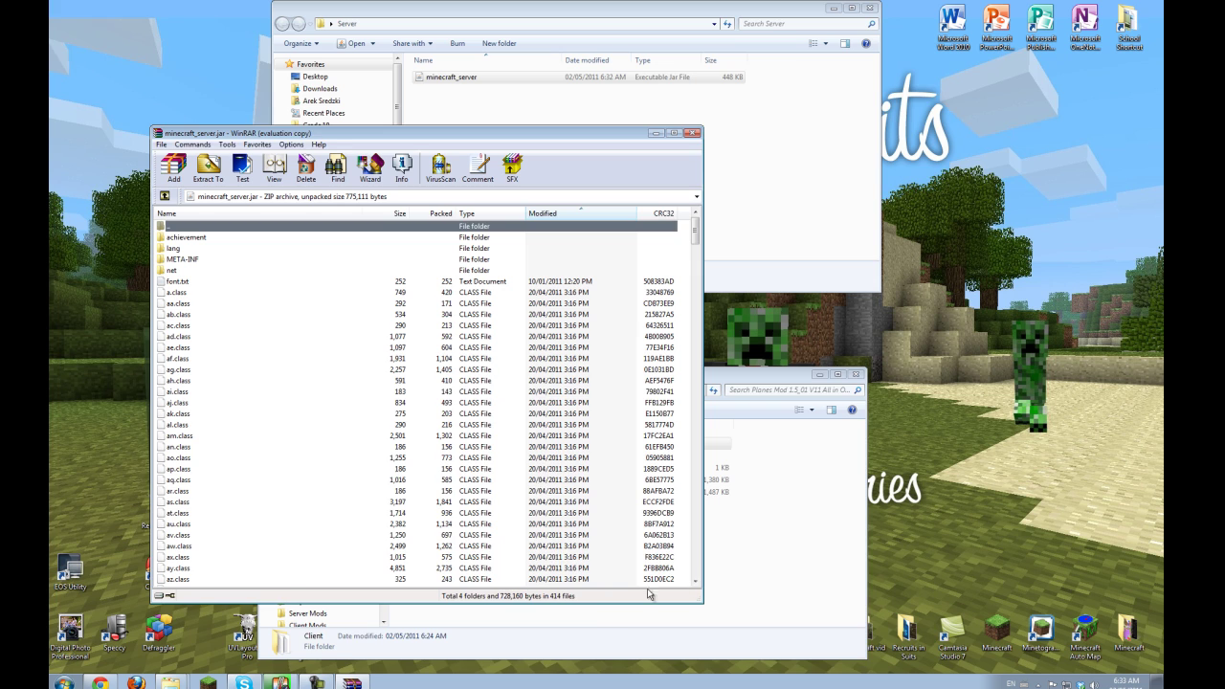
pyautogui.click(661, 617)
pyautogui.doubleClick(421, 456)
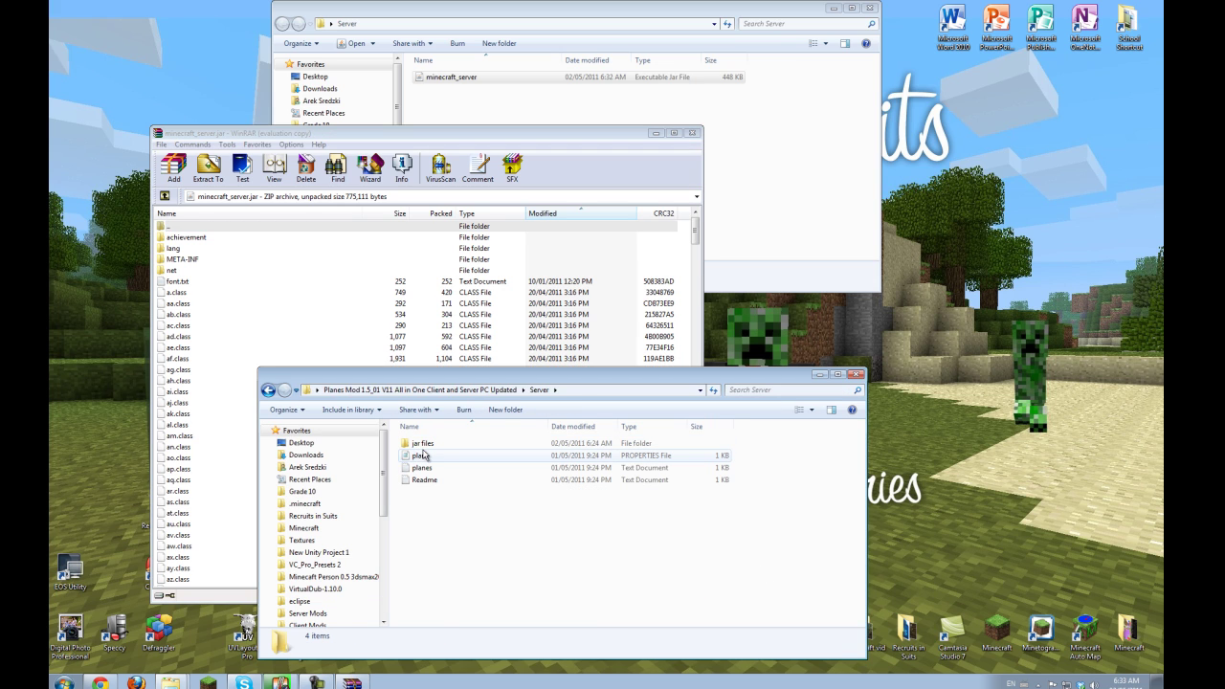
pyautogui.click(422, 445)
pyautogui.doubleClick(422, 445)
pyautogui.doubleClick(422, 445)
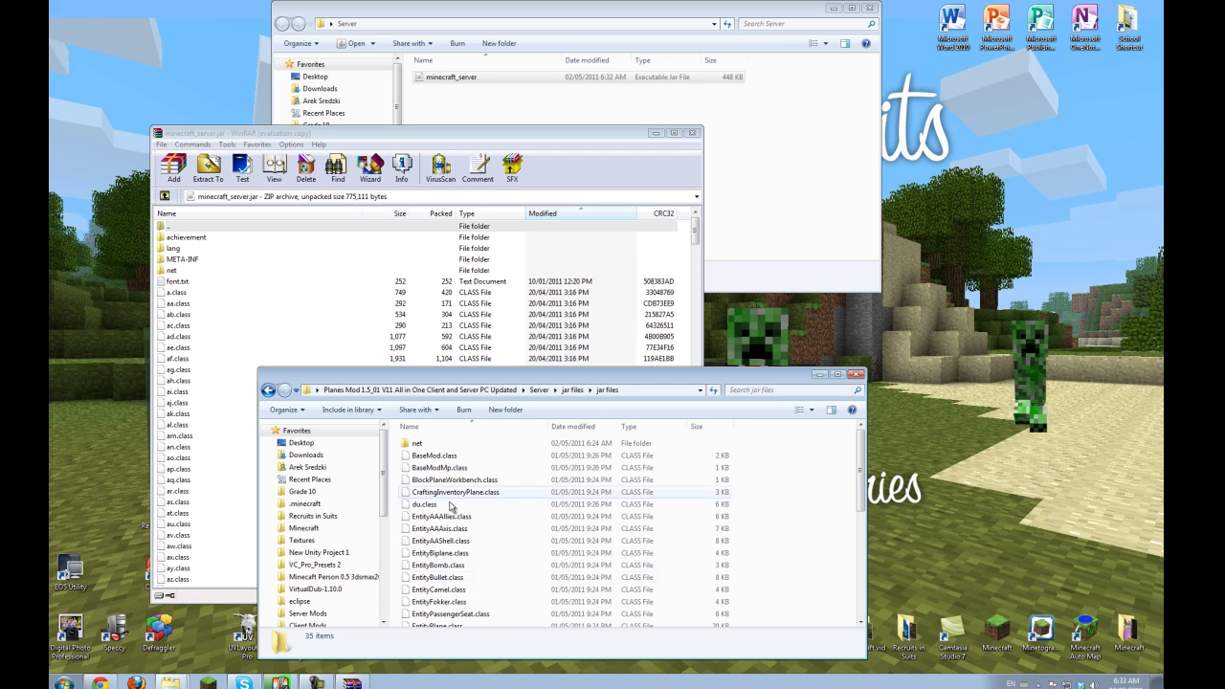
pyautogui.click(507, 505)
pyautogui.hotkey('ctrl', 'a')
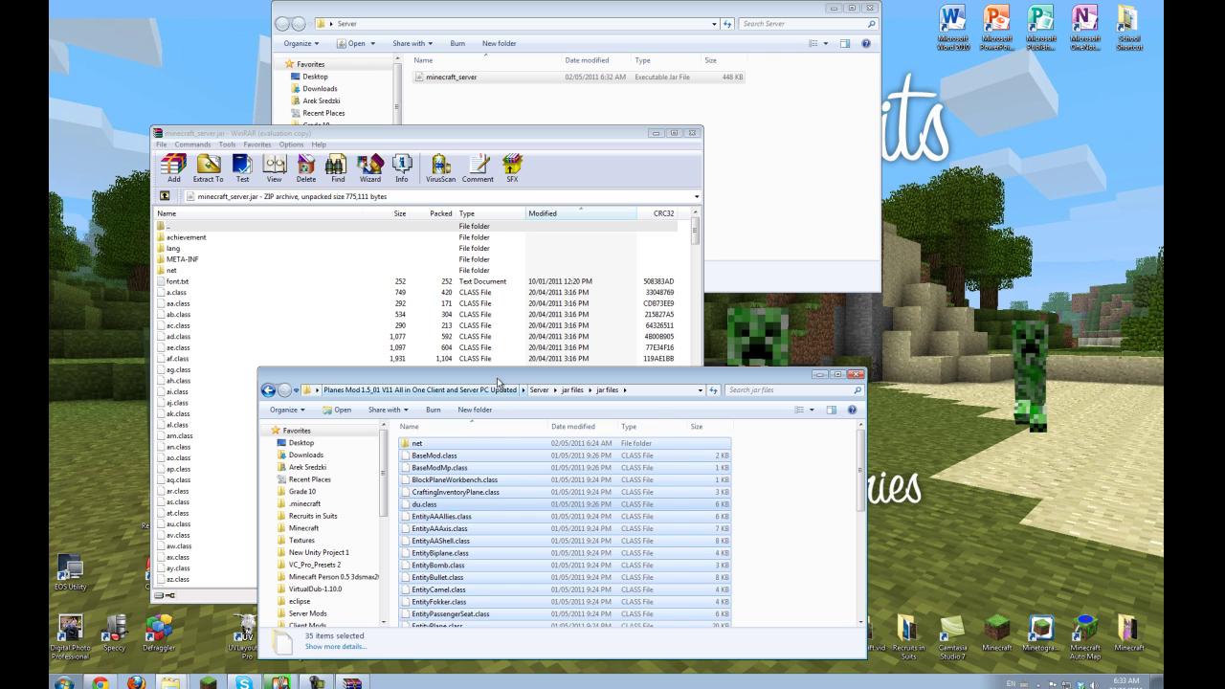
pyautogui.moveTo(278, 375); pyautogui.dragTo(519, 319)
pyautogui.moveTo(706, 448); pyautogui.dragTo(258, 369)
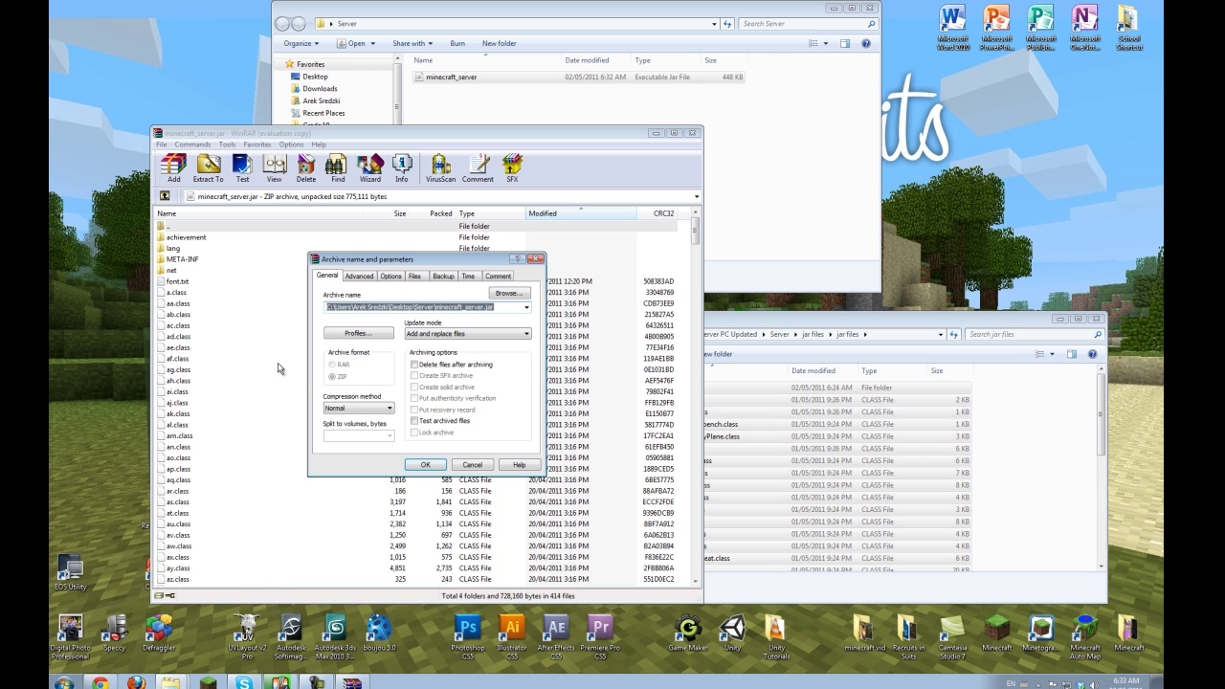
pyautogui.click(428, 463)
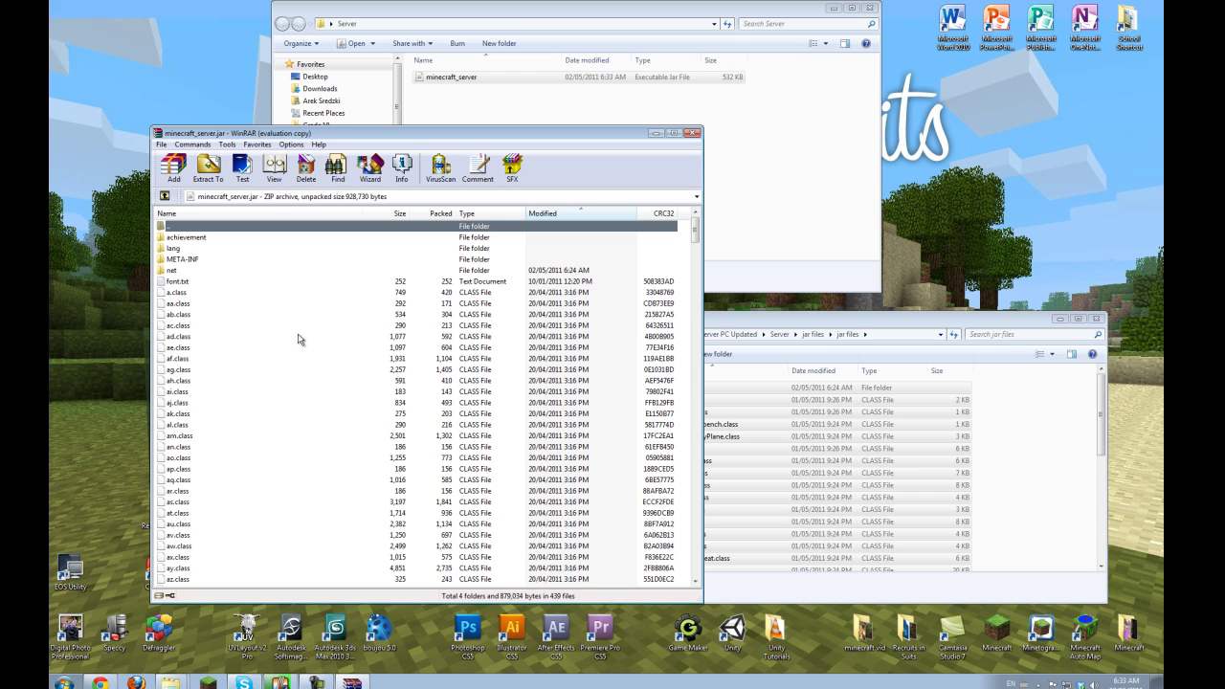
# Exit the minecraft_server.jar archive to its parent folder and close WinRAR.
pyautogui.click(178, 260)
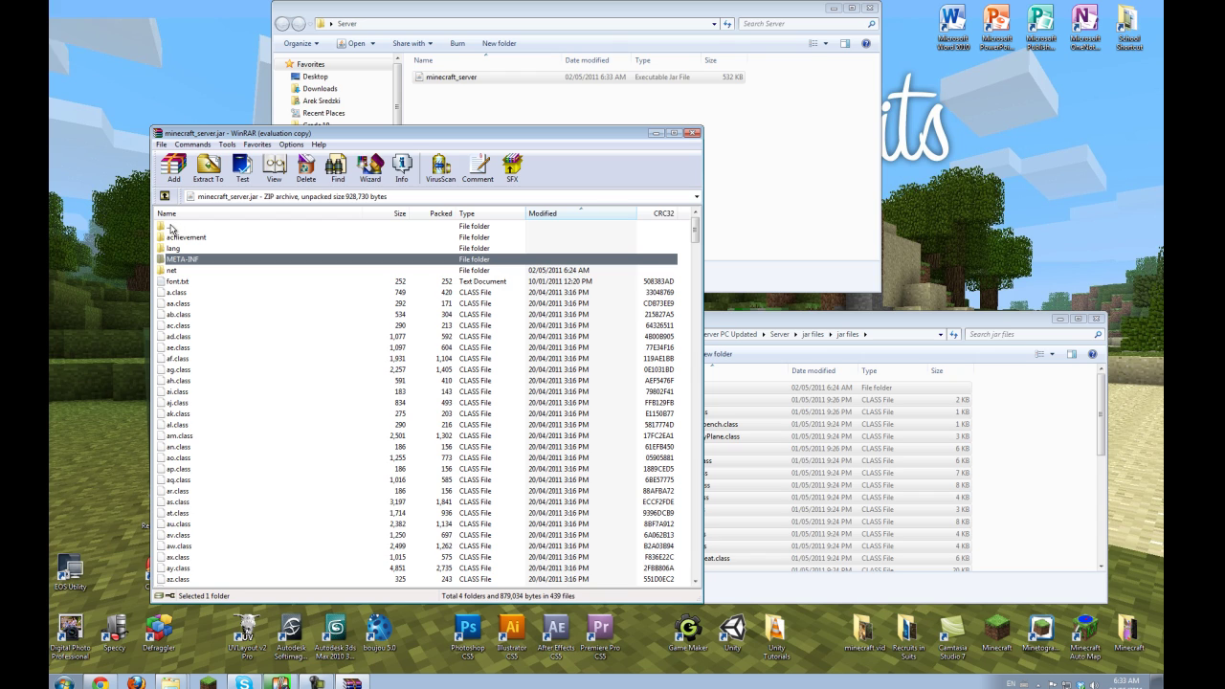
pyautogui.doubleClick(173, 228)
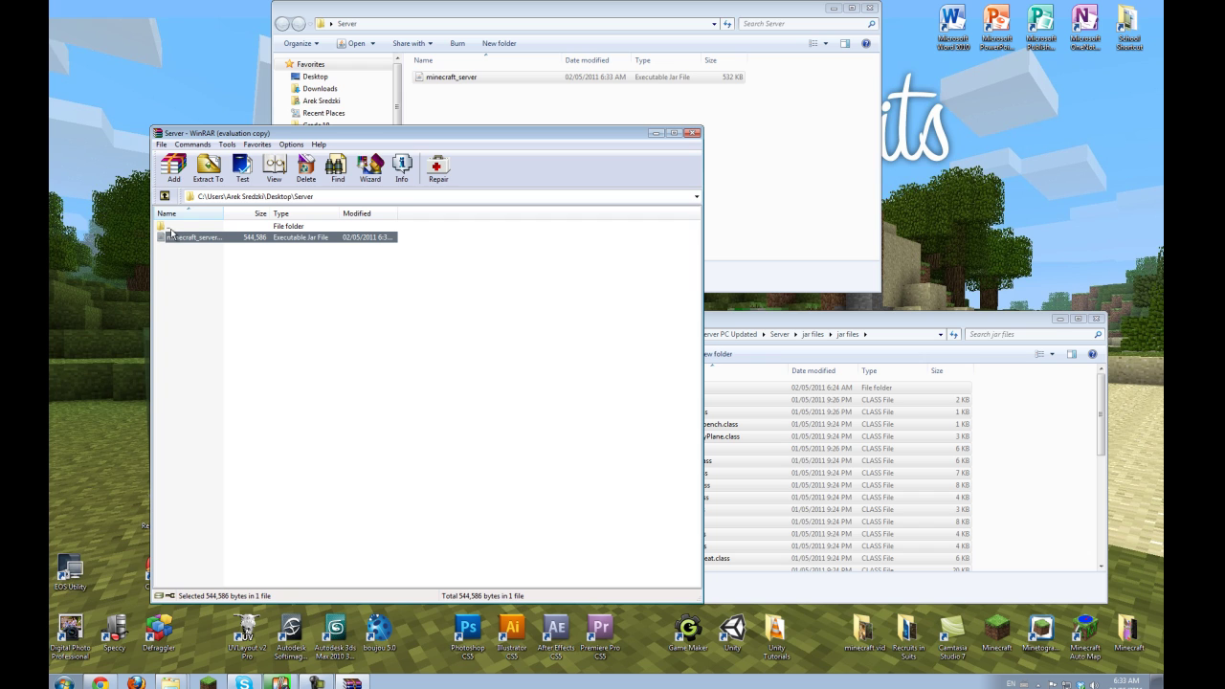
pyautogui.click(695, 133)
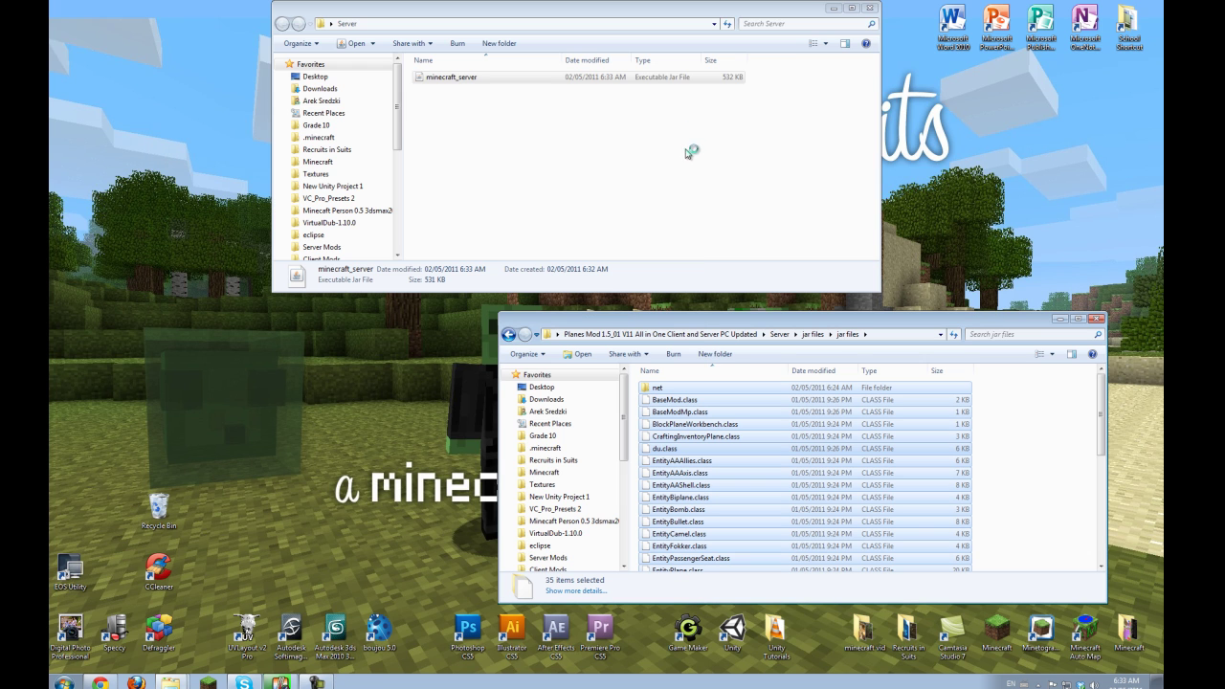
# Move the plane properties file and the planes text file from the mod's Server folder into the desktop Server folder.
pyautogui.click(495, 139)
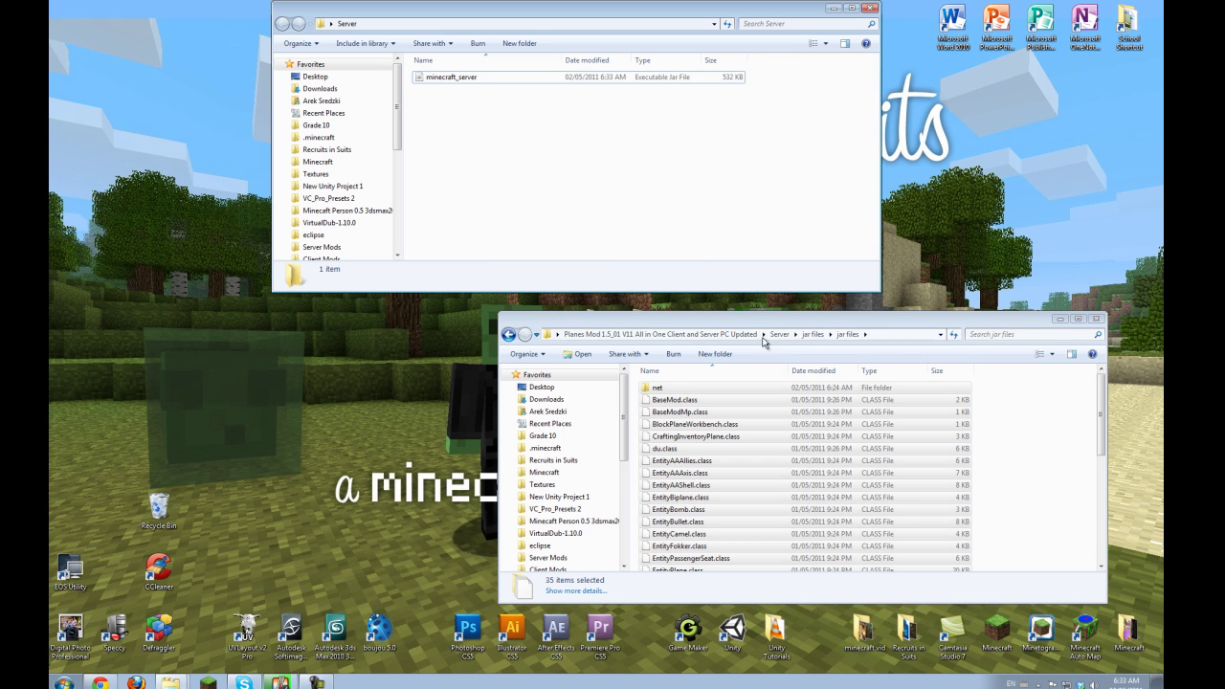
pyautogui.click(780, 335)
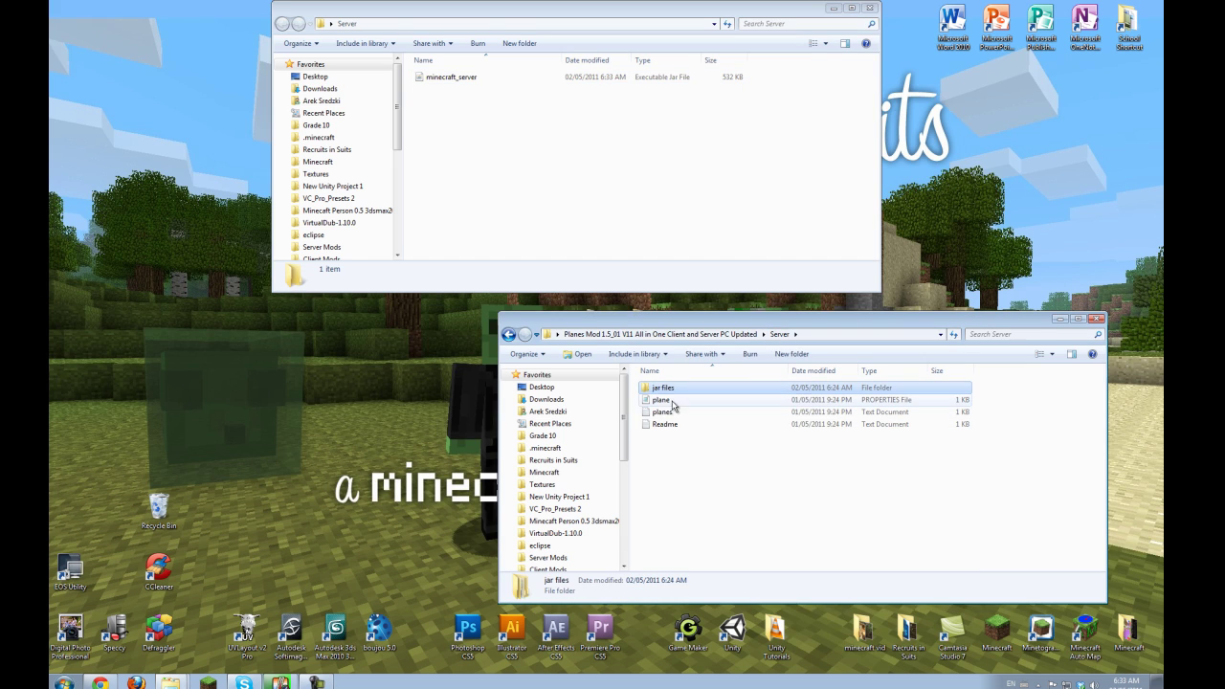
pyautogui.click(655, 412)
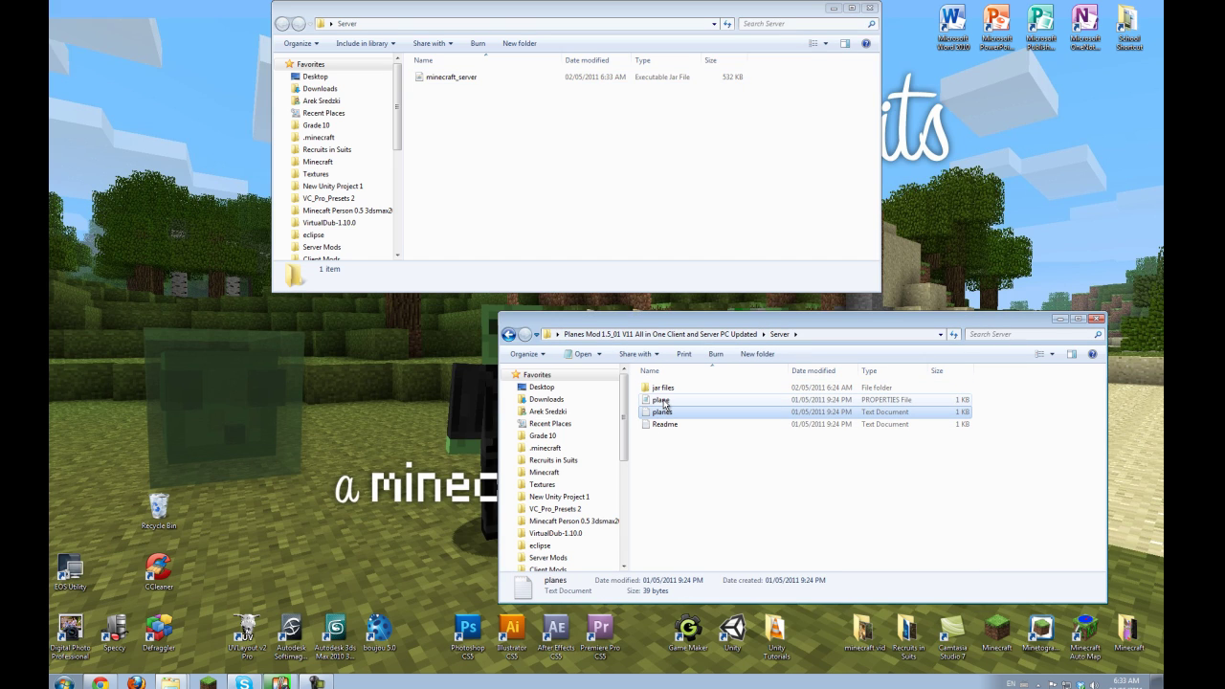
pyautogui.keyDown('ctrl'); pyautogui.click(665, 401); pyautogui.keyUp('ctrl')
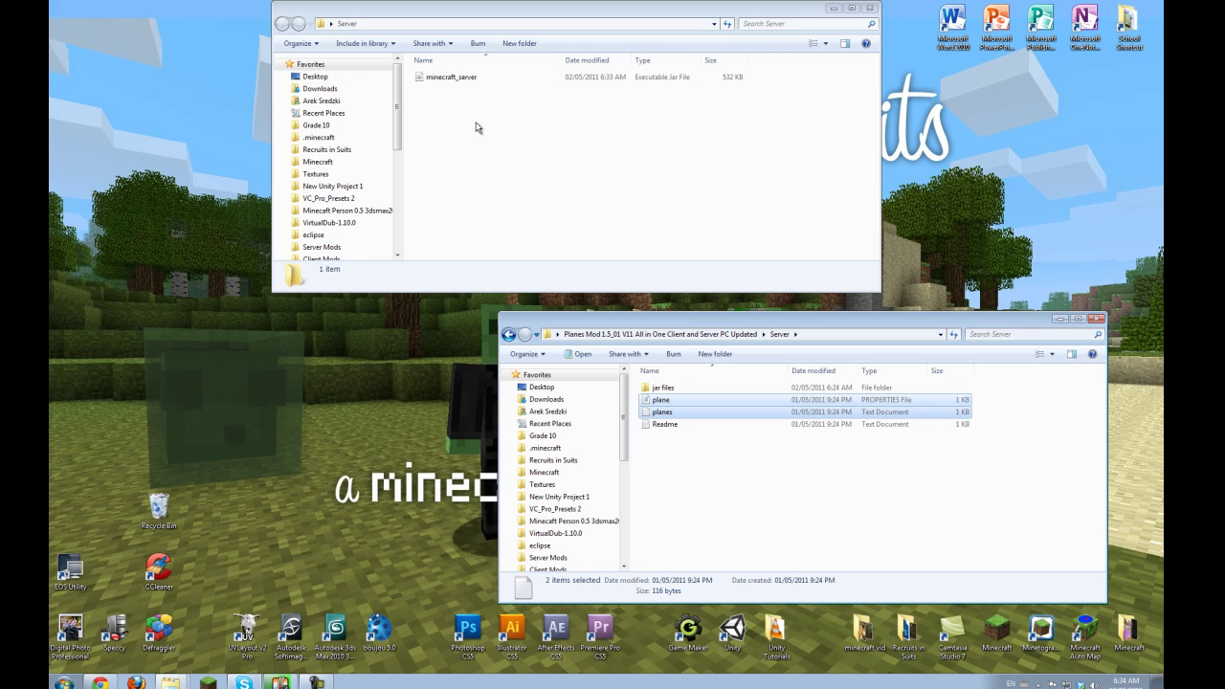
pyautogui.hotkey('ctrl', 'x')
pyautogui.click(482, 172)
pyautogui.hotkey('ctrl', 'v')
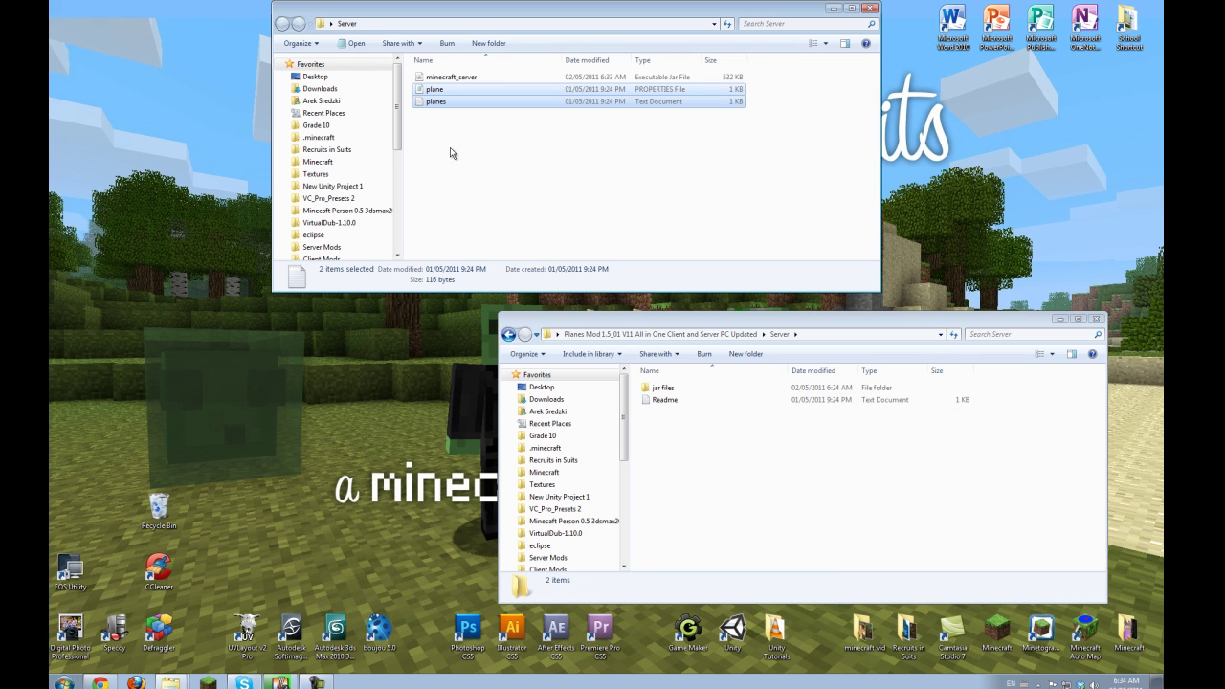
# Run minecraft_server from the desktop Server folder.
pyautogui.click(586, 147)
pyautogui.doubleClick(461, 77)
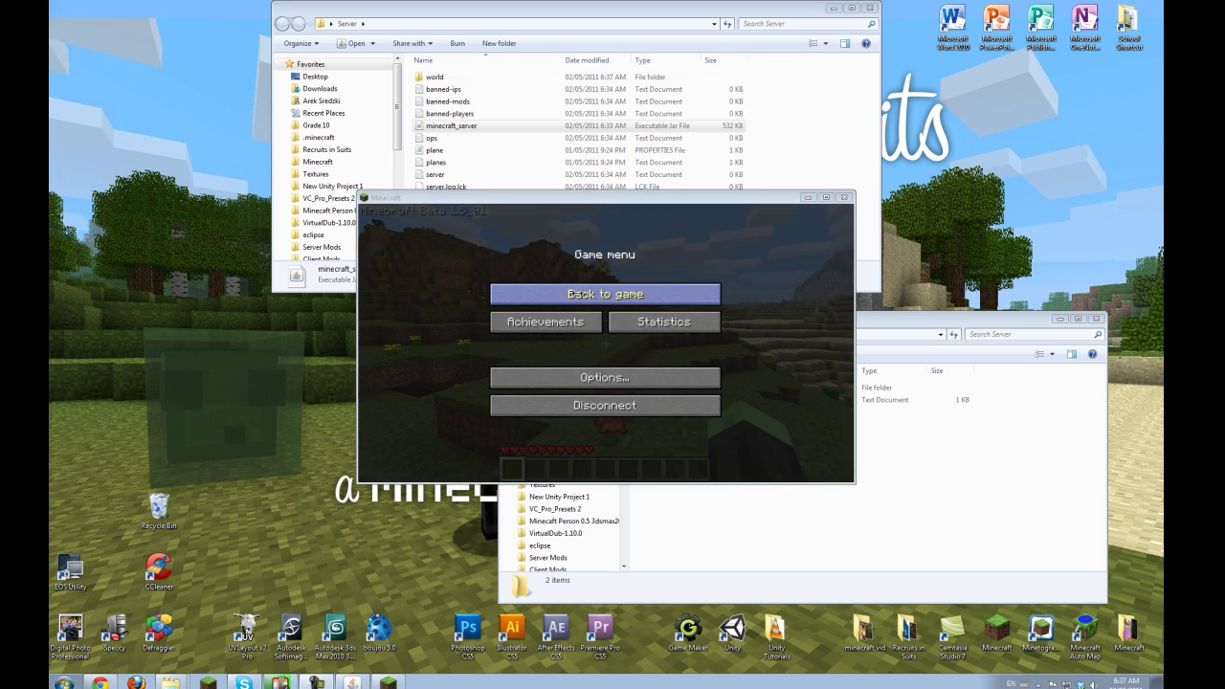
# Resume the game in the Minecraft window and walk to the birch tree.
pyautogui.click(605, 294)
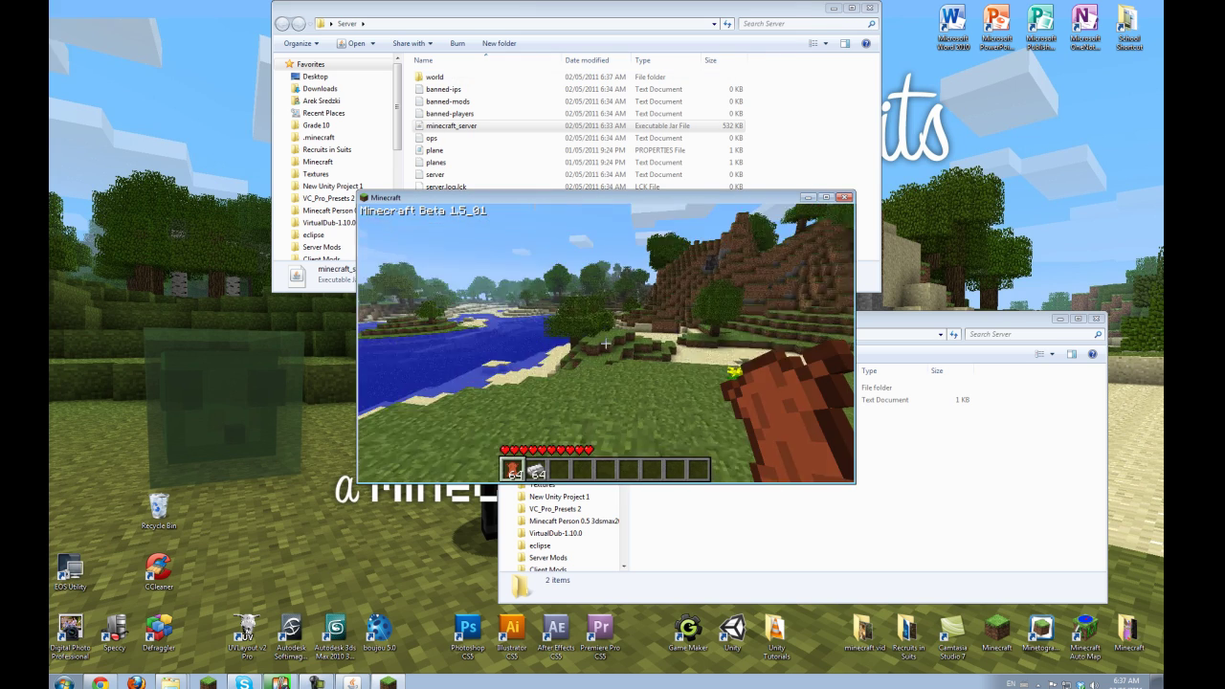
pyautogui.press('w')
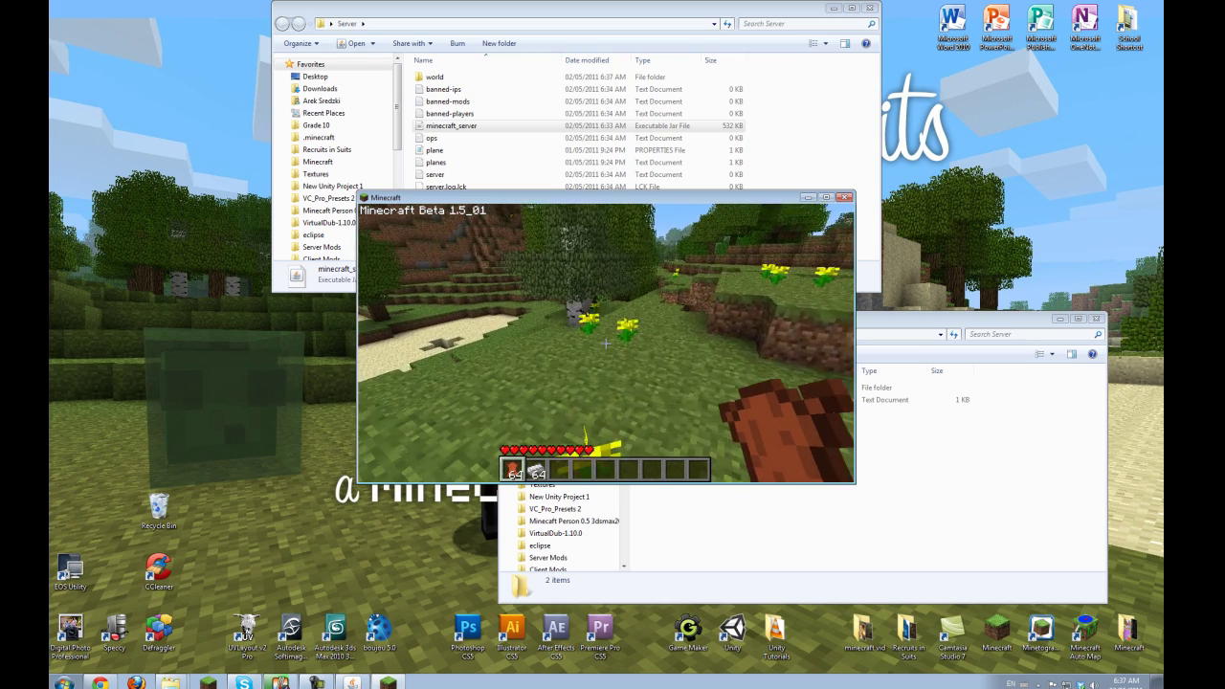
pyautogui.press('w')
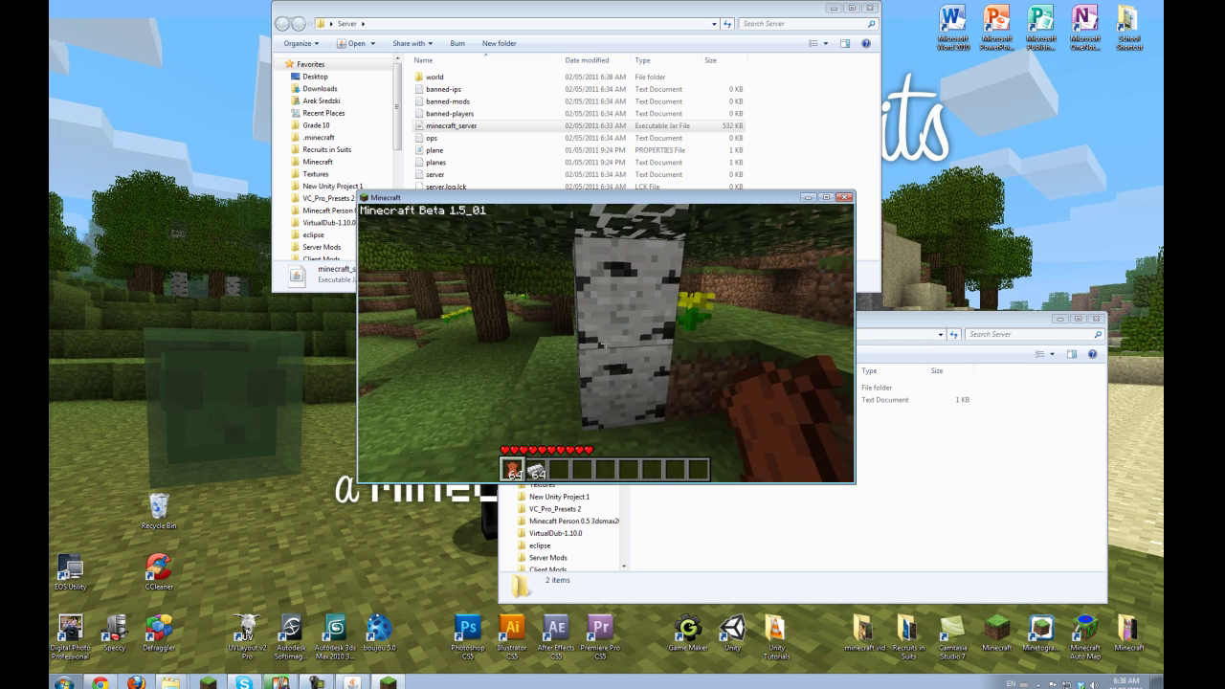
# Change the Render Distance in Minecraft's video settings and return to the game.
pyautogui.press('Escape')
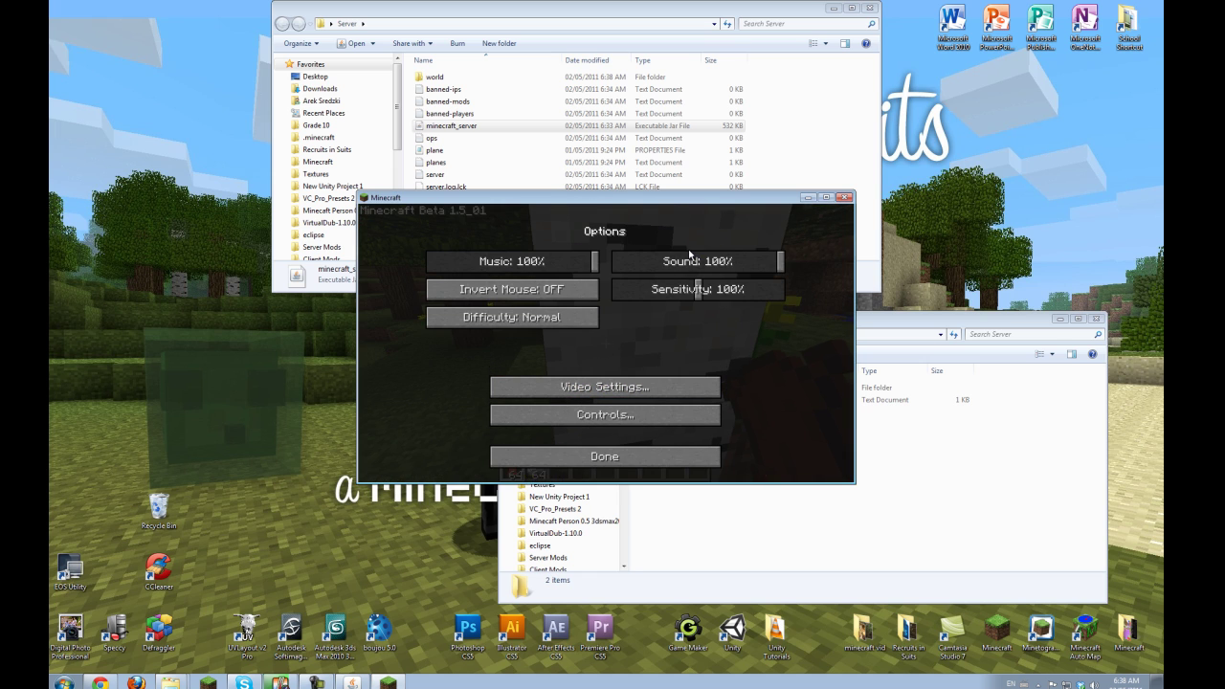
pyautogui.click(587, 390)
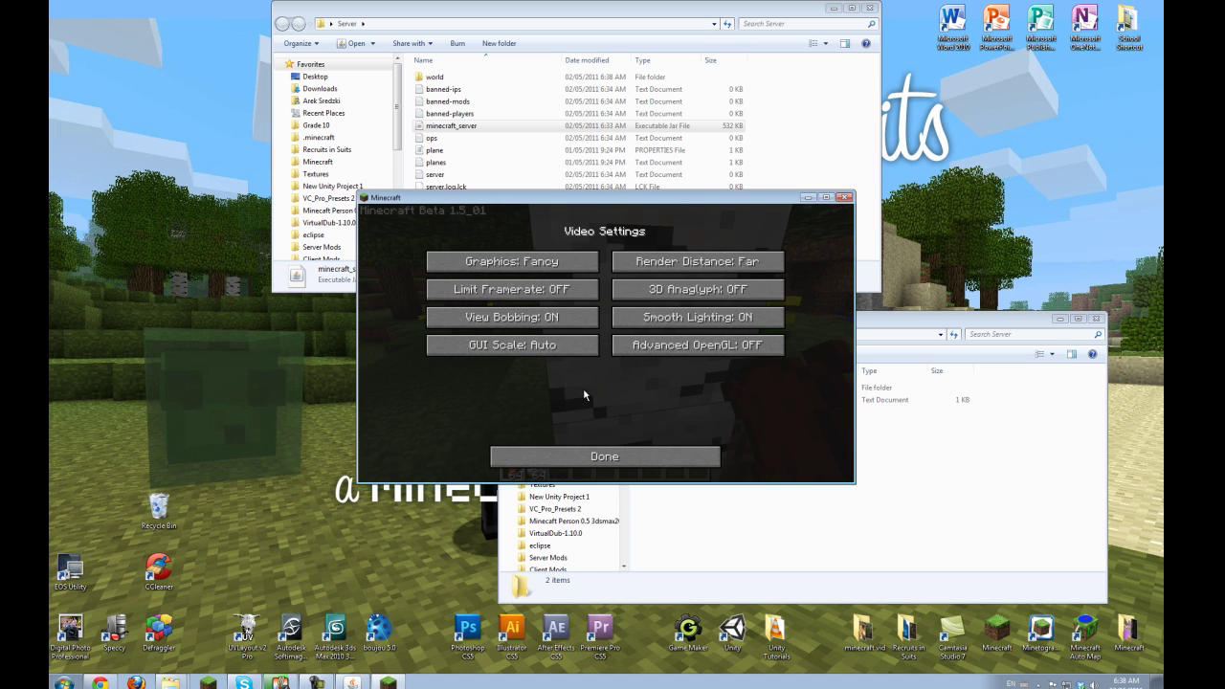
pyautogui.click(712, 266)
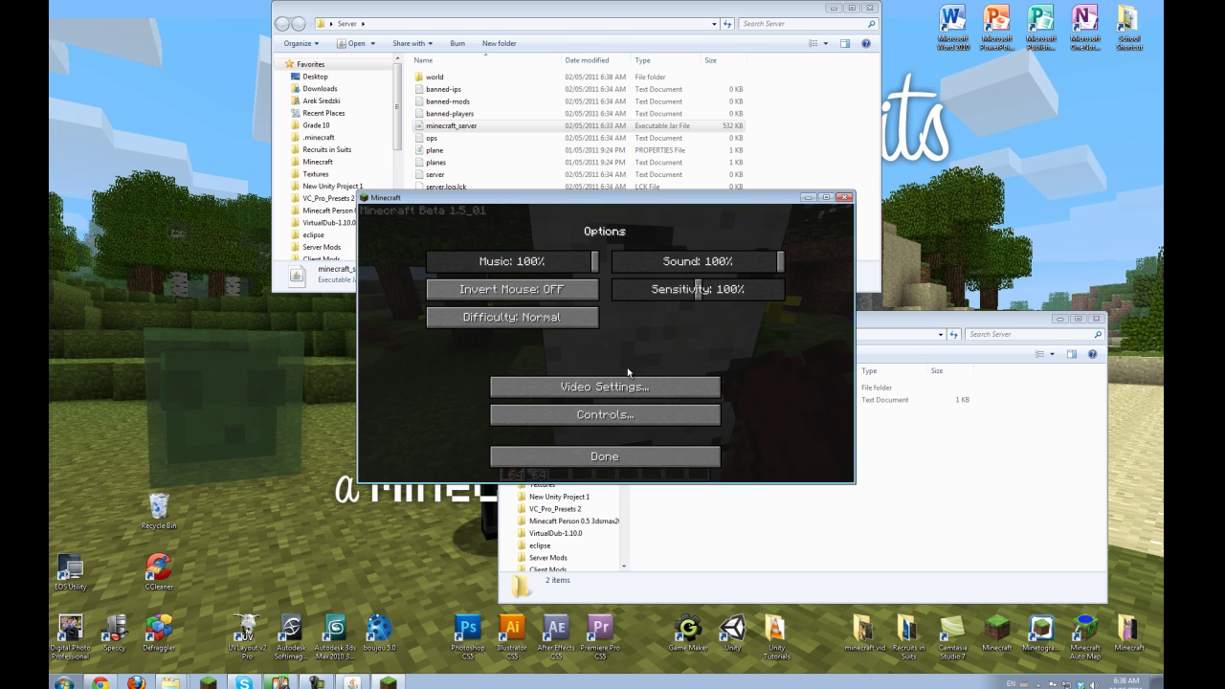
pyautogui.click(605, 294)
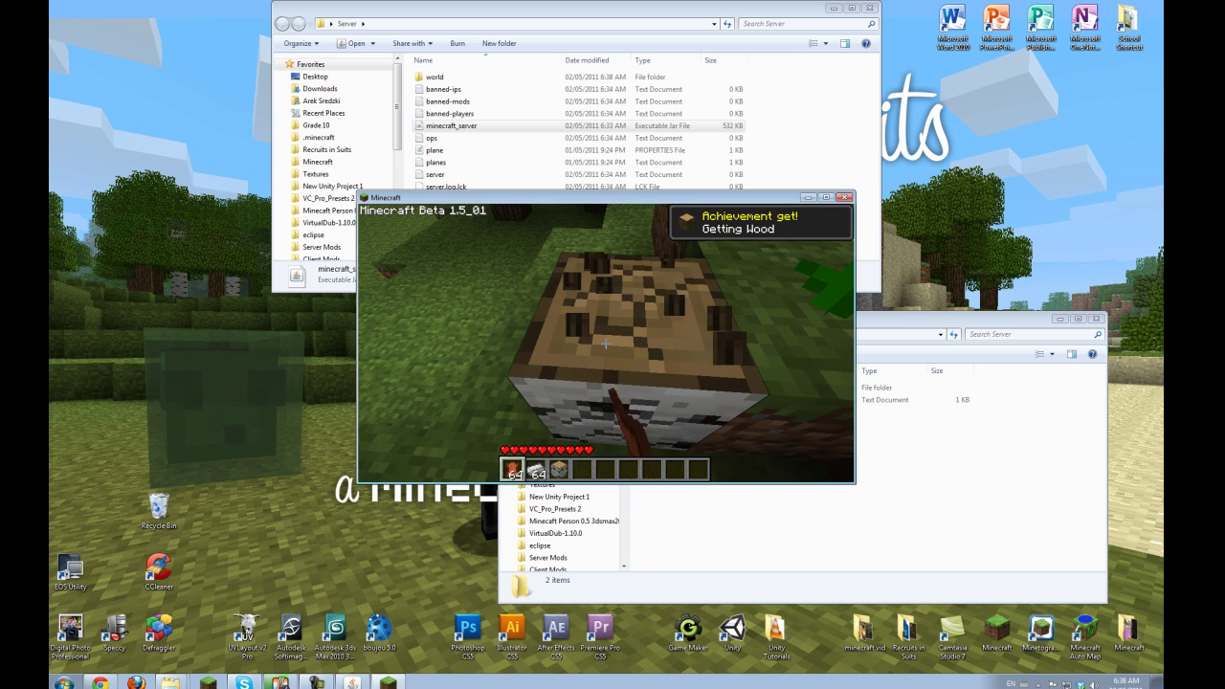
# Collect two blocks of birch wood and turn them into planks in the inventory crafting grid.
pyautogui.click(605, 344)
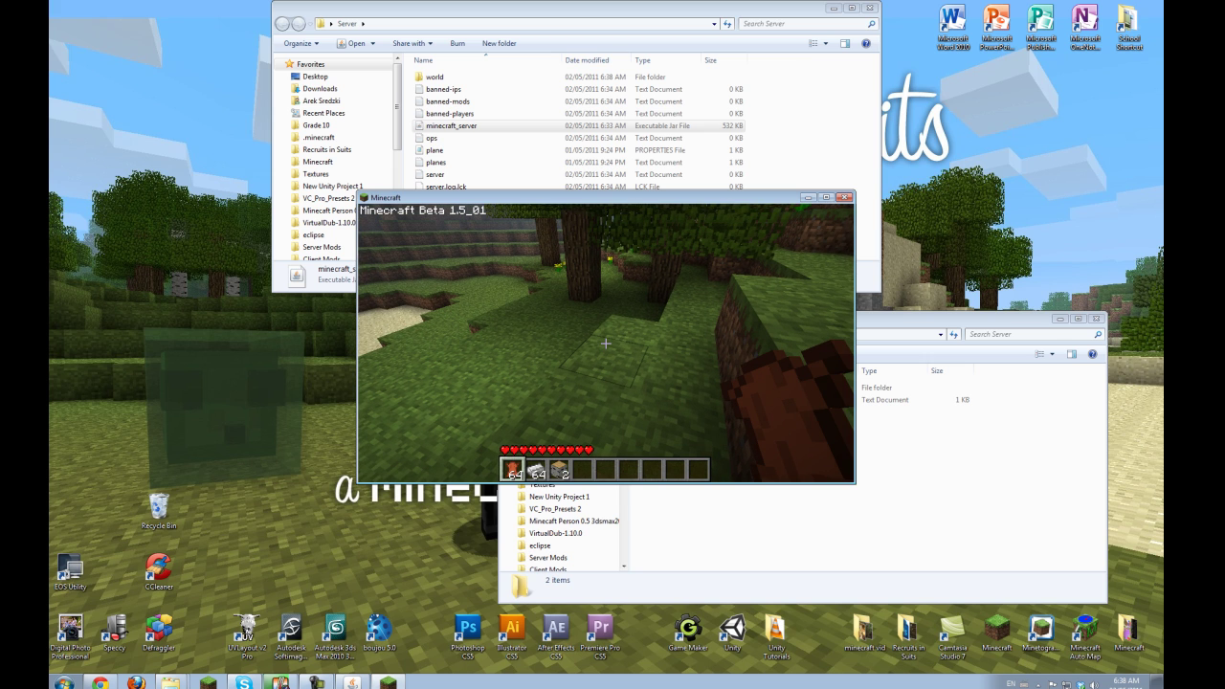
pyautogui.press('e')
pyautogui.click(562, 422)
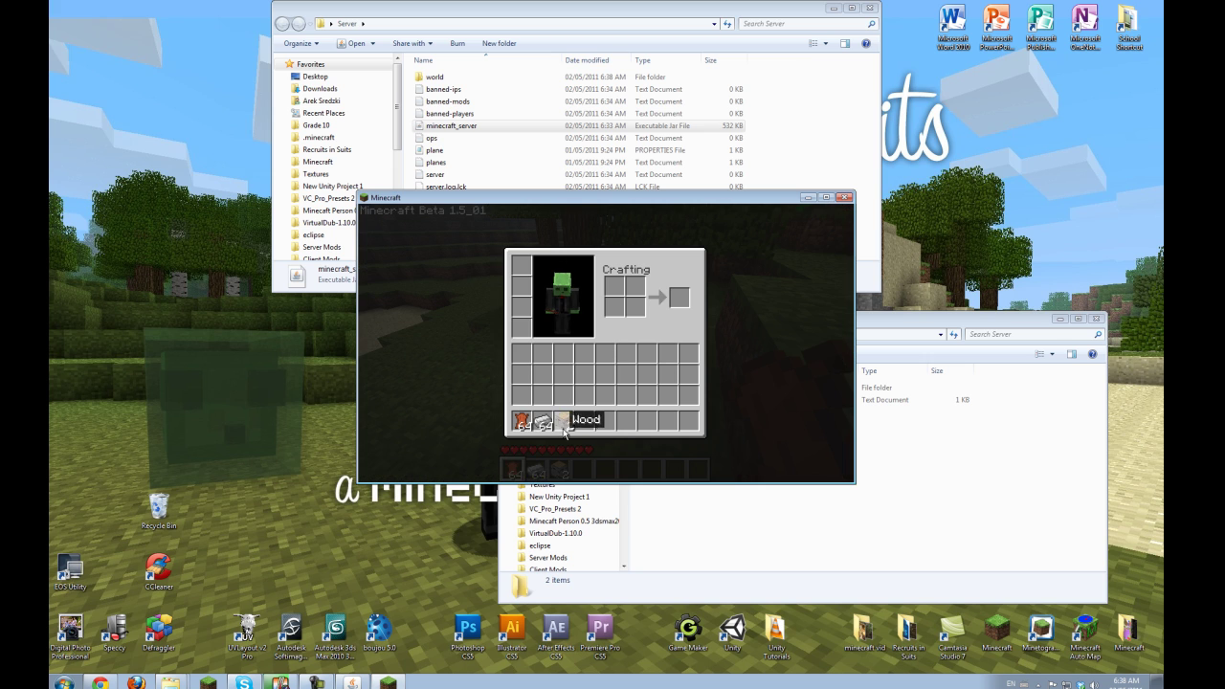
pyautogui.click(635, 306)
pyautogui.click(678, 304)
pyautogui.click(678, 304)
# Craft a crafting table from four planks, store the leftover planks, and put the table in the fourth hotbar slot.
pyautogui.rightClick(614, 307)
pyautogui.rightClick(635, 306)
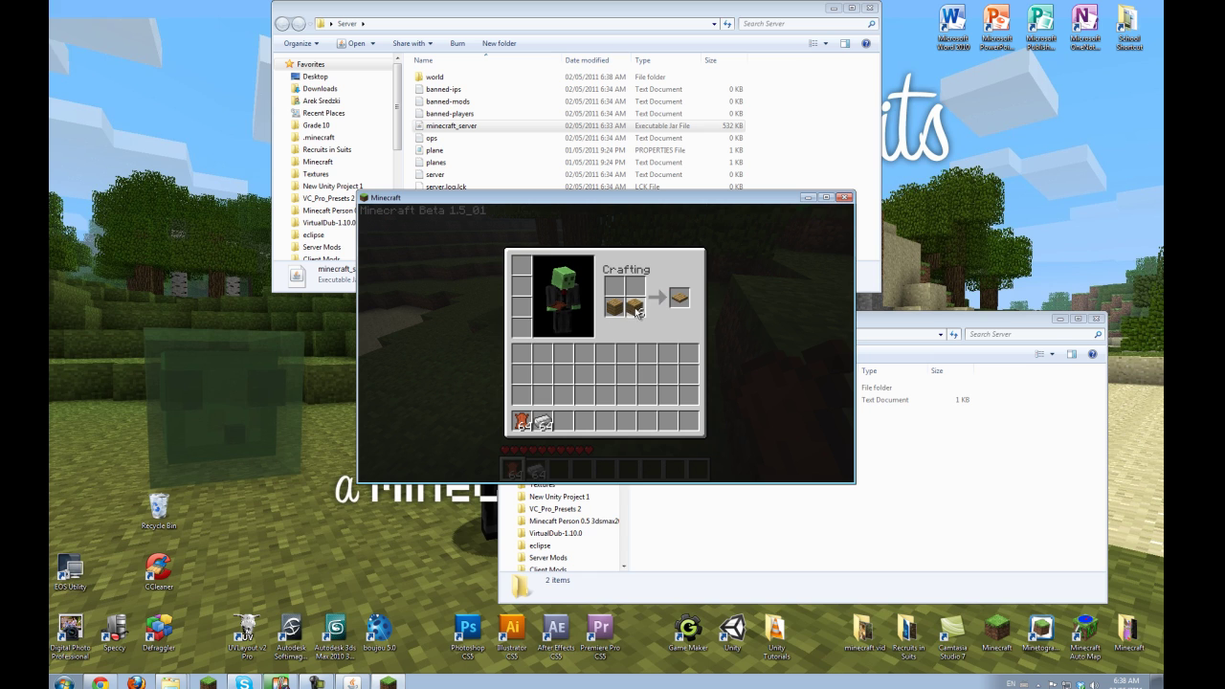
pyautogui.click(635, 285)
pyautogui.rightClick(617, 289)
pyautogui.click(625, 375)
pyautogui.click(679, 297)
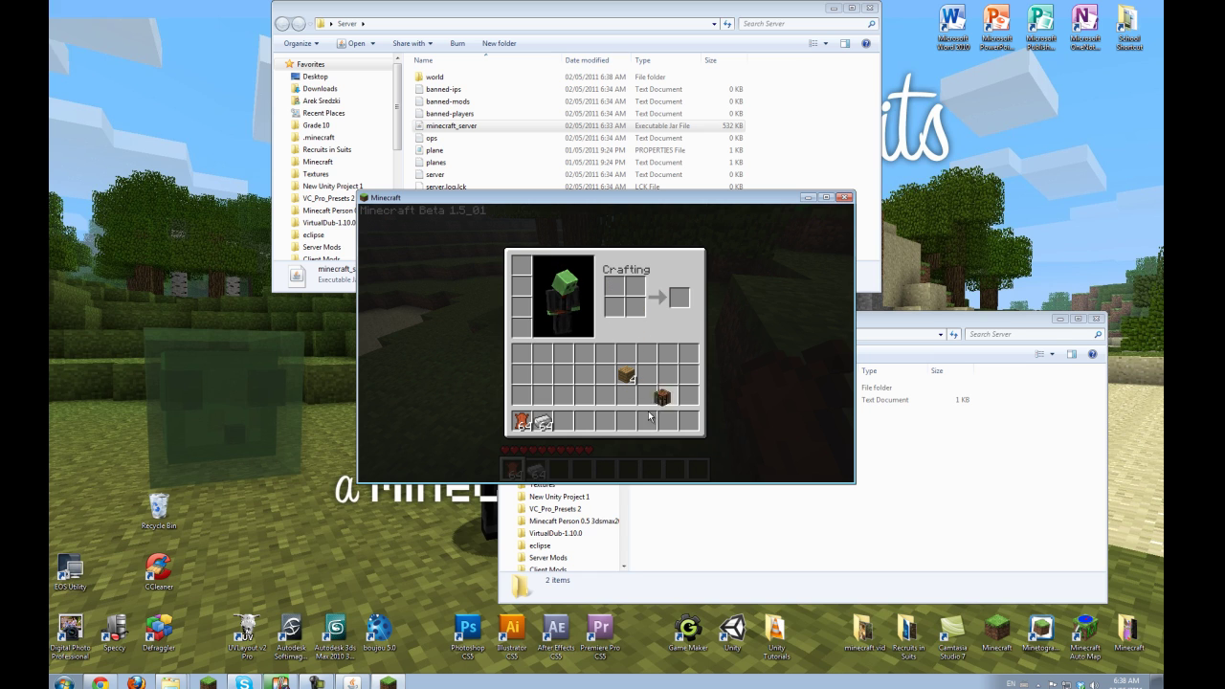
pyautogui.click(584, 422)
pyautogui.press('e')
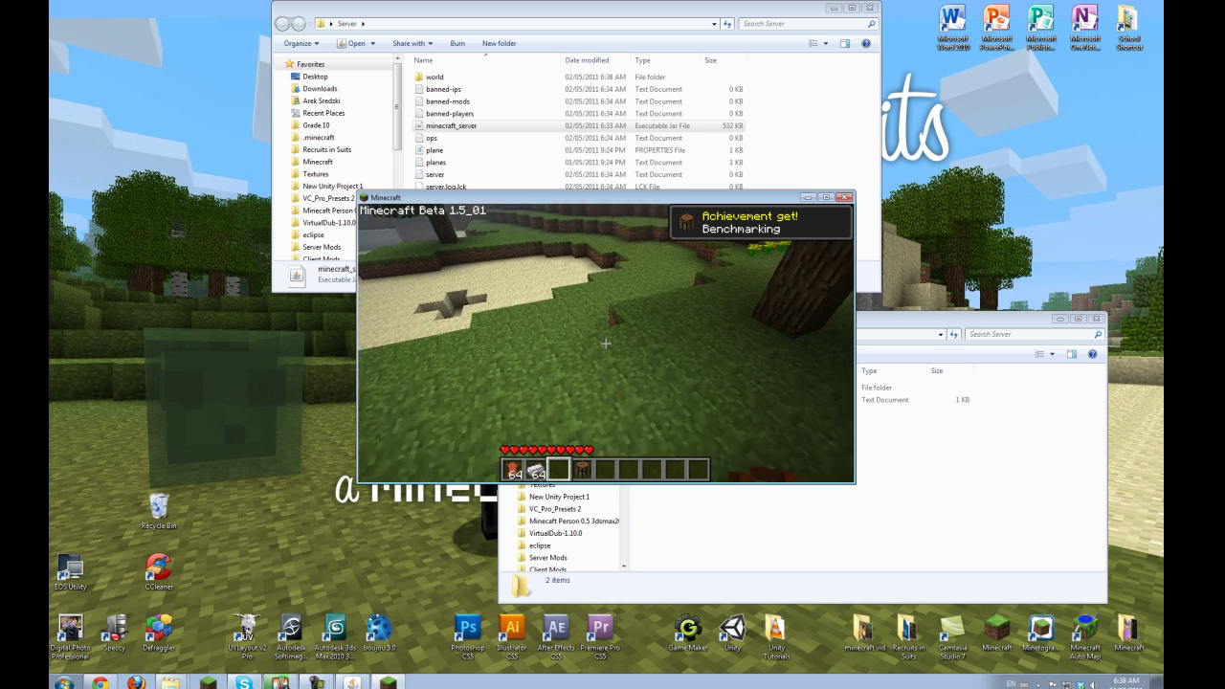
# Place the crafting table on the sand and open its crafting grid.
pyautogui.press('4')
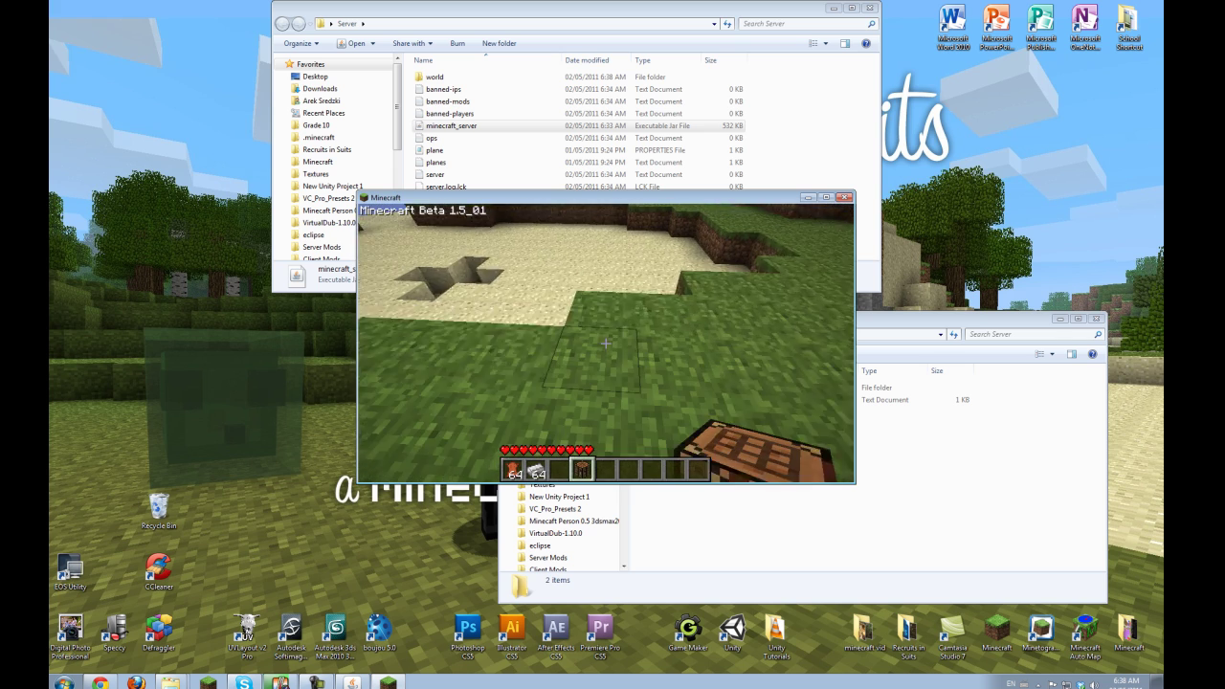
pyautogui.rightClick(605, 342)
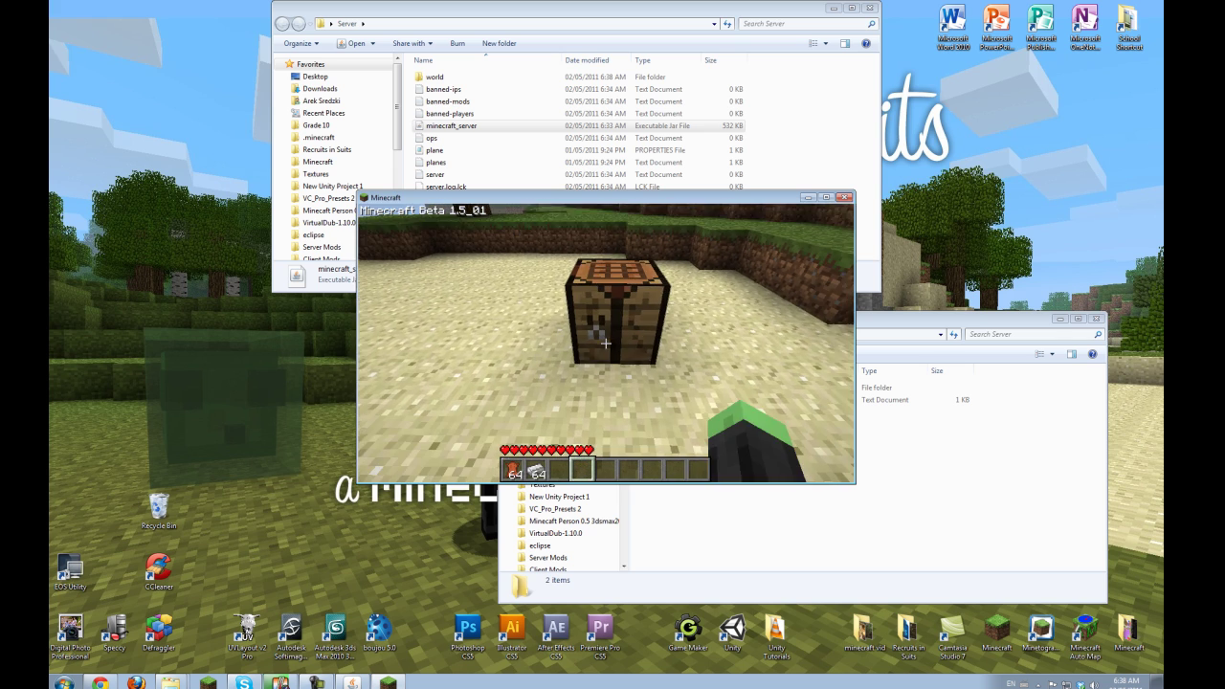
pyautogui.rightClick(605, 342)
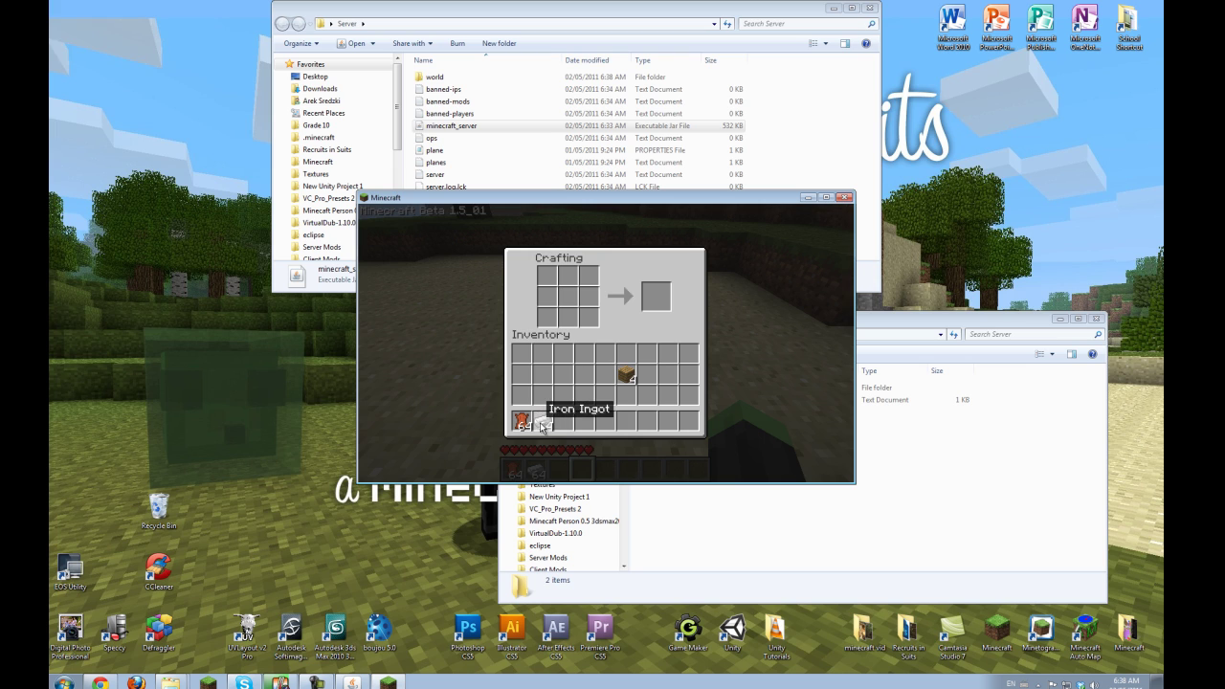
# Craft a Wheel from one iron ingot surrounded by four leather, store it in the first hotbar slot, and close the grid.
pyautogui.click(542, 421)
pyautogui.click(564, 354)
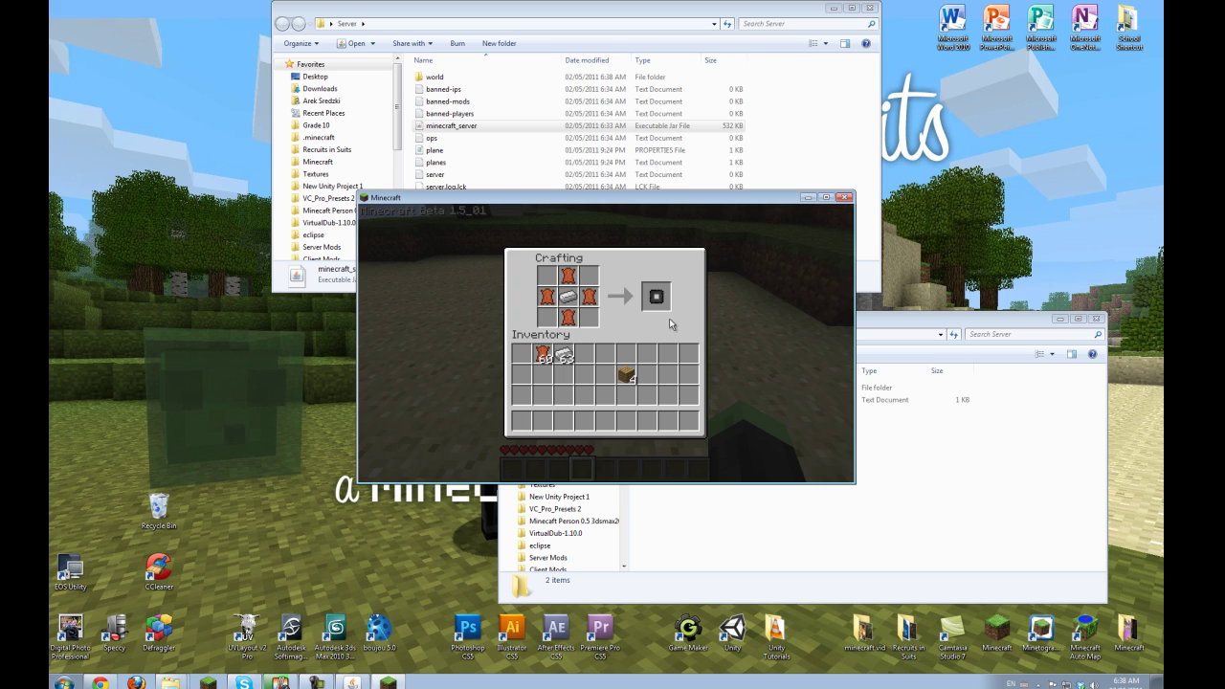
pyautogui.click(656, 299)
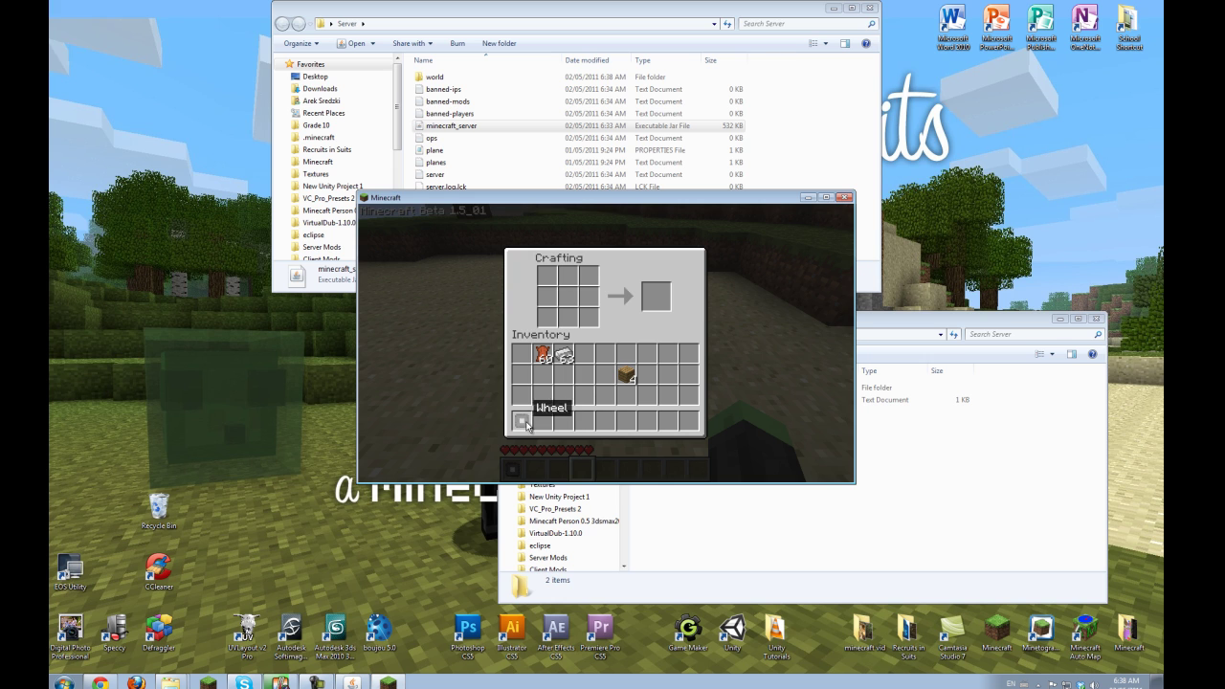
pyautogui.press('e')
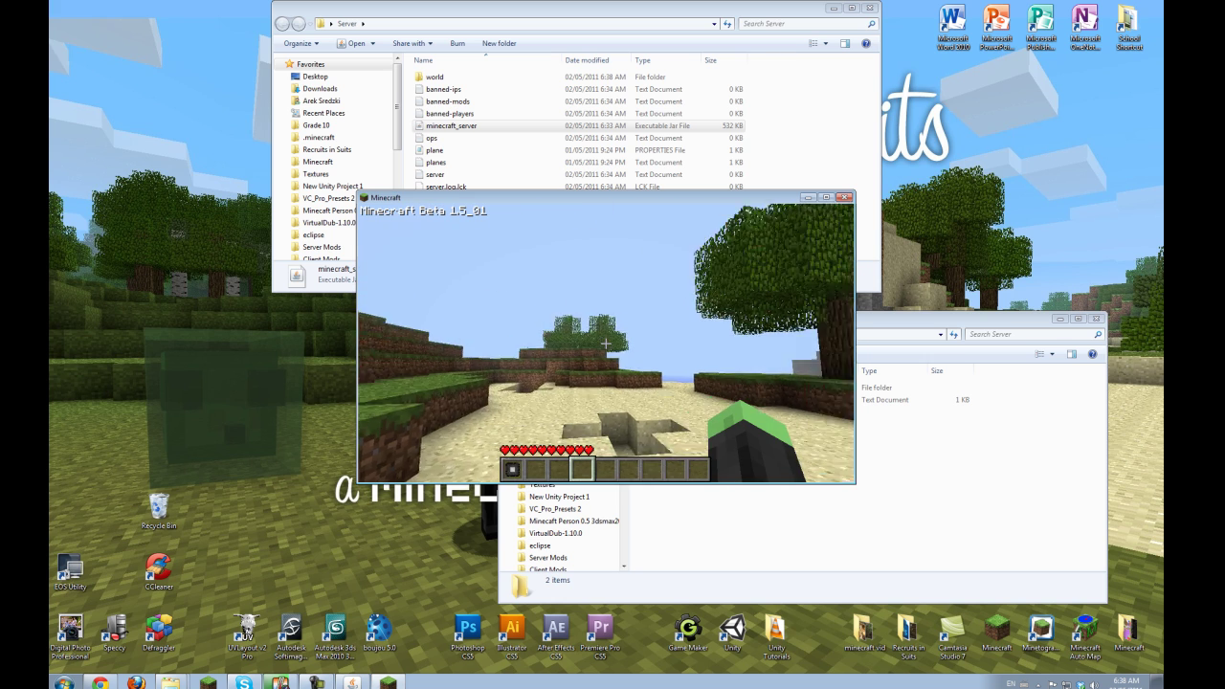